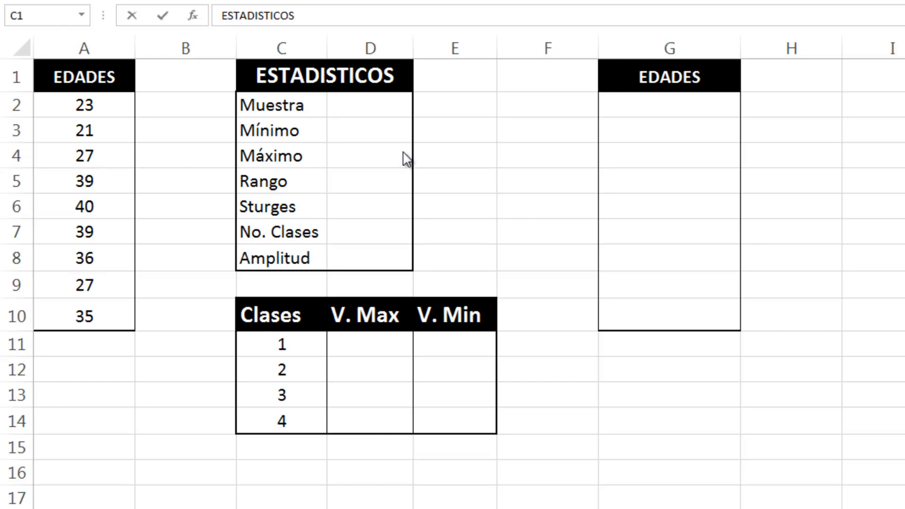
Calculate the Muestra value in D2 with CONTAR over the ages in A2:A10.
click(358, 105)
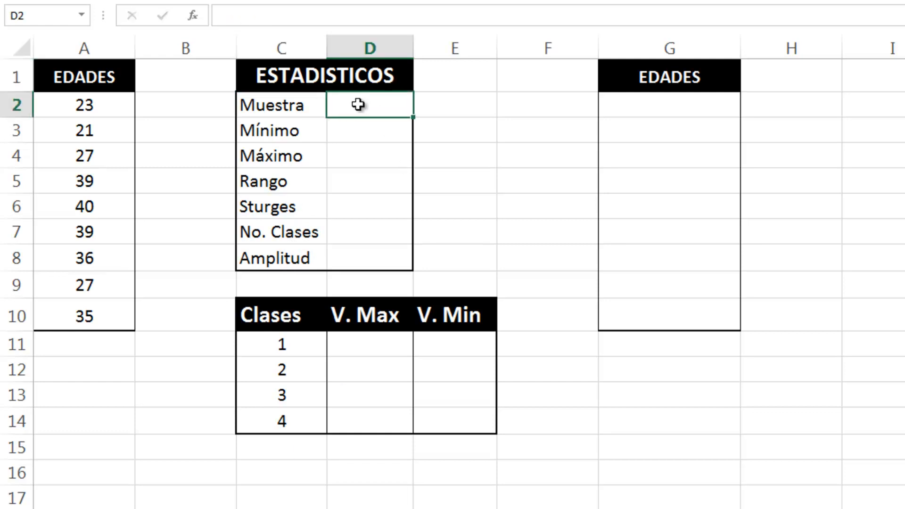
text(=CONTAR)
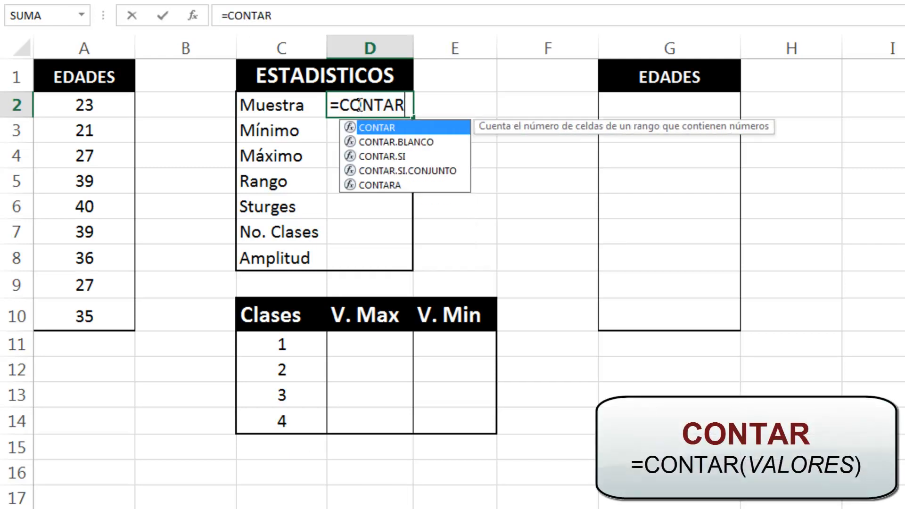
text(()
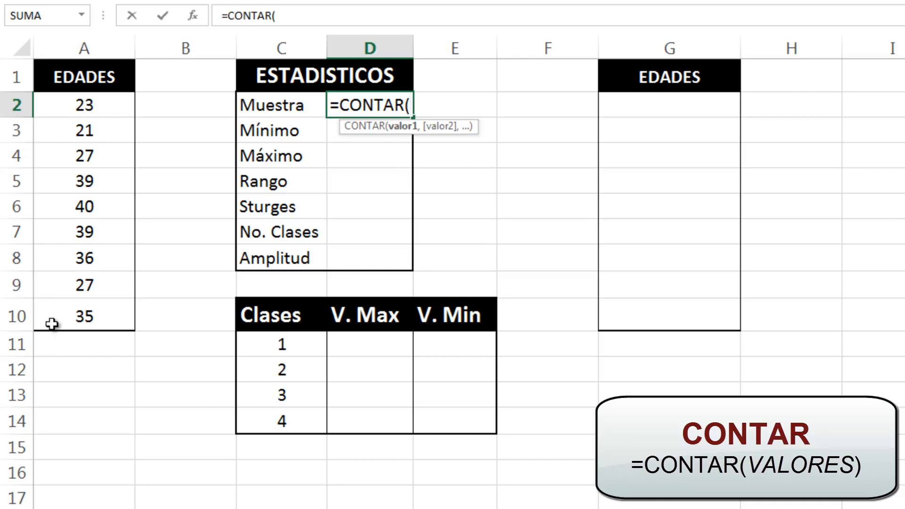
drag(71, 106, 67, 313)
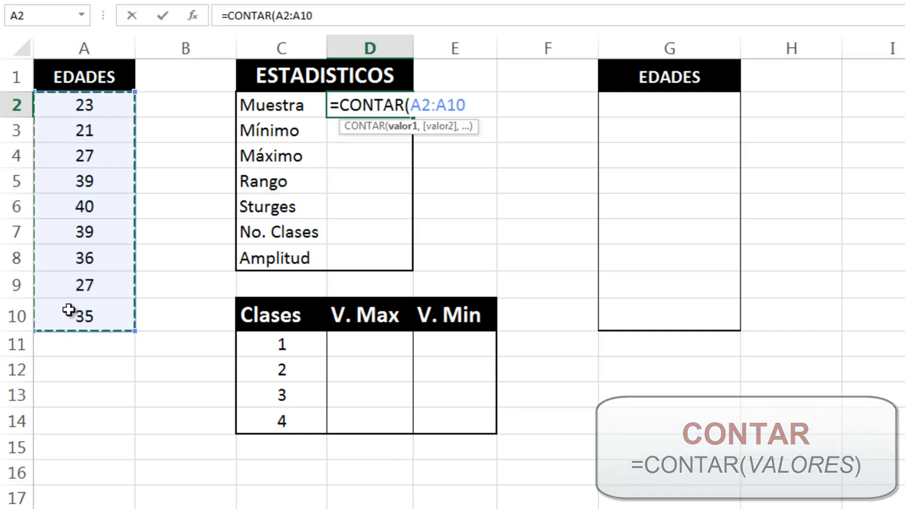
key(Return)
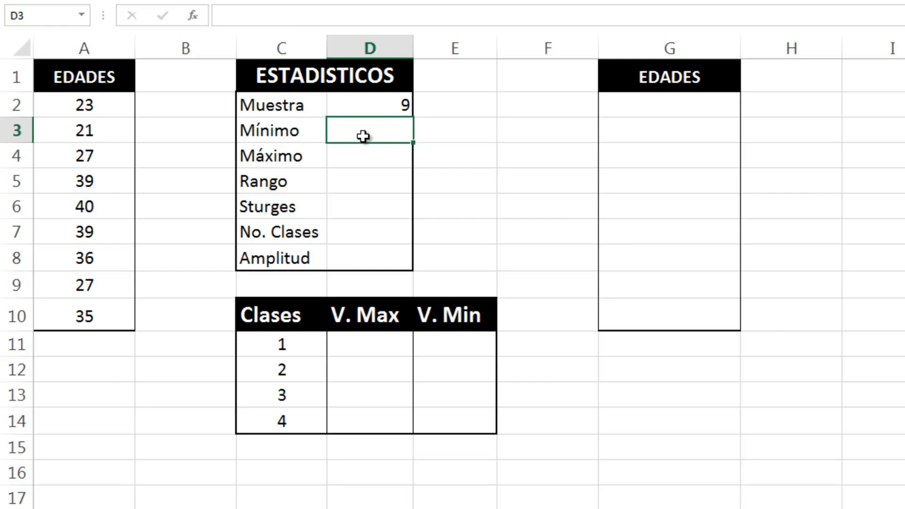
Calculate the Mínimo in D3 with the MIN function over the ages in A2:A10.
text(=)
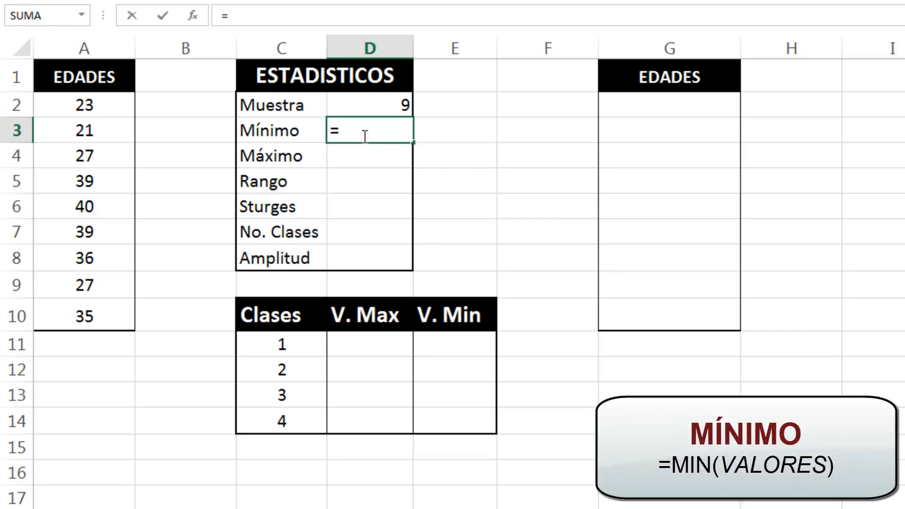
text(MIN()
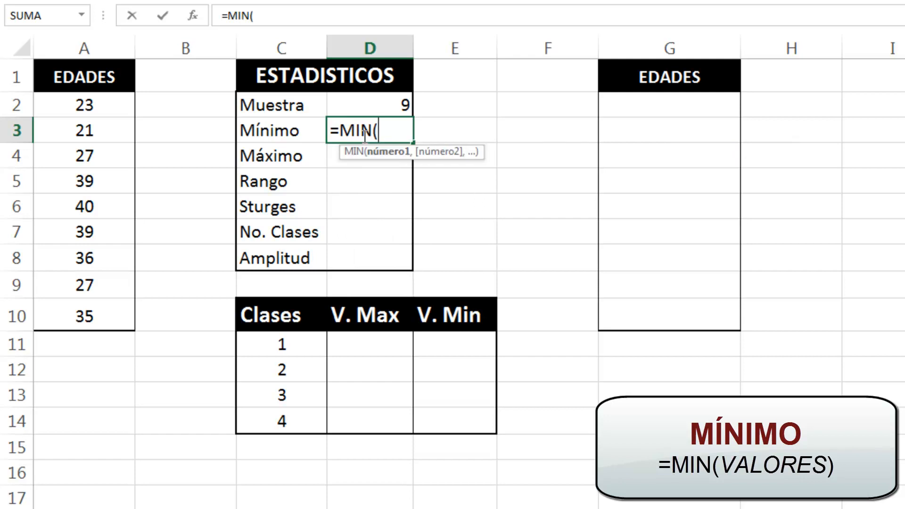
drag(90, 104, 82, 325)
key(ctrl+Return)
key(Return)
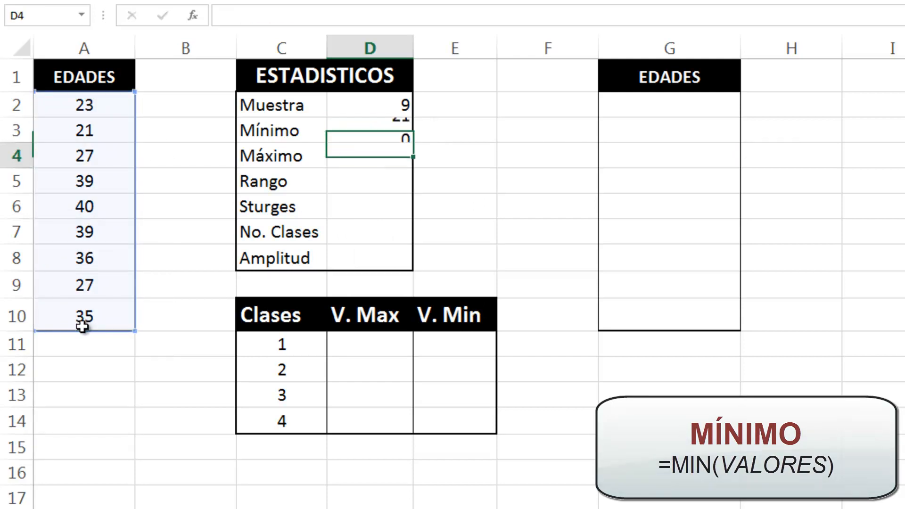
Calculate the Máximo in D4 with the MAX function over the ages in A2:A10.
text(=MAX()
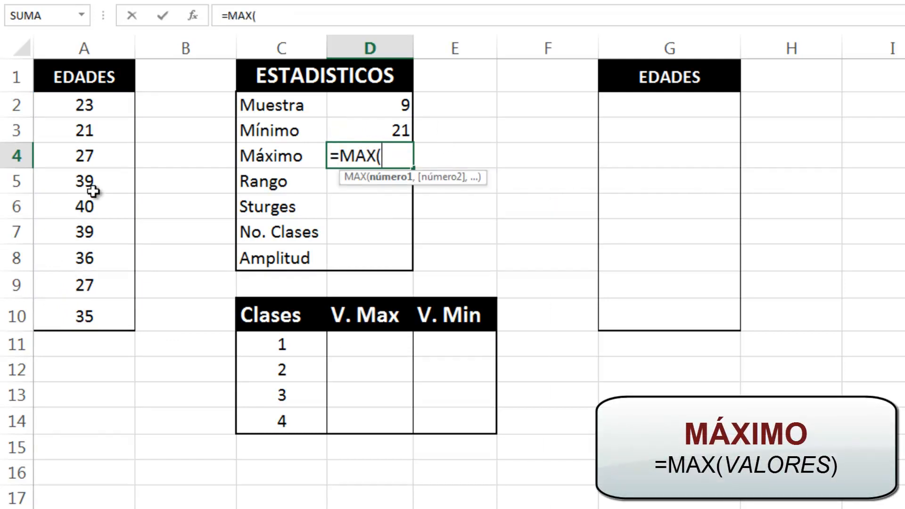
drag(99, 115, 74, 328)
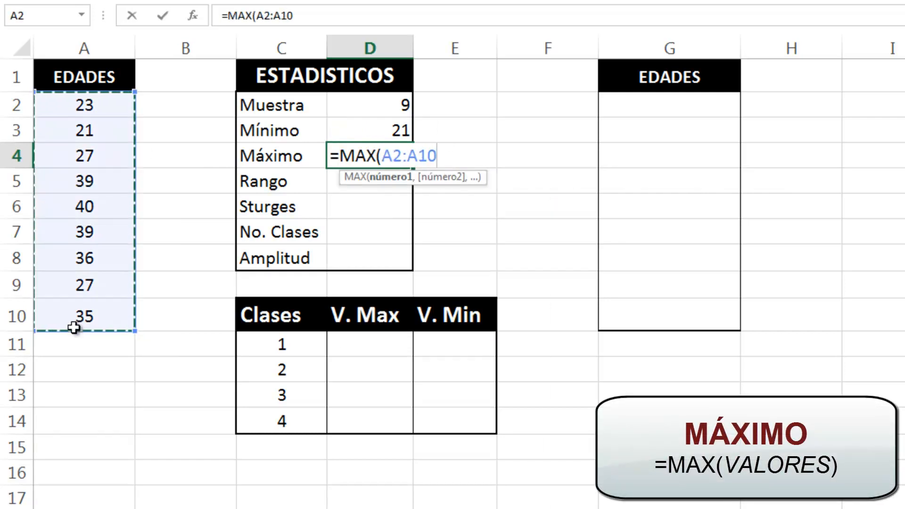
key(Return)
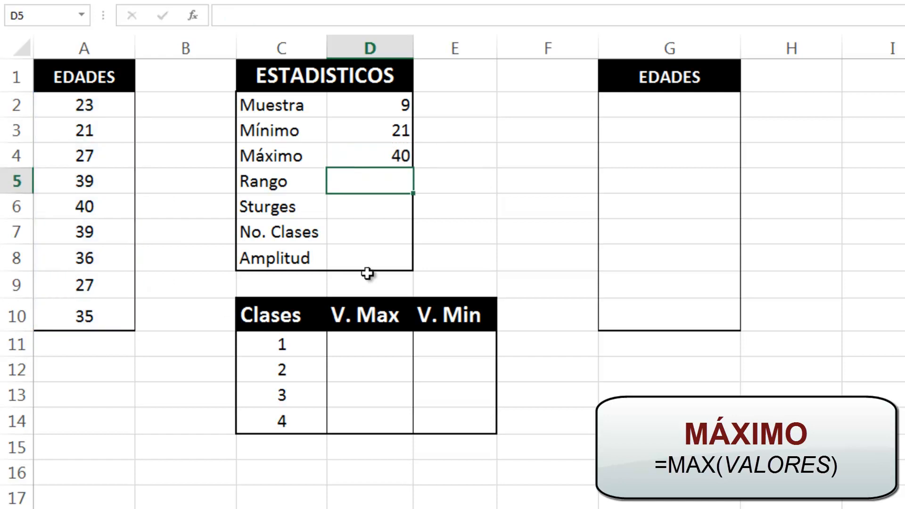
Calculate the Rango in D5 by subtracting the minimum from the maximum with =D4-D3.
text(=)
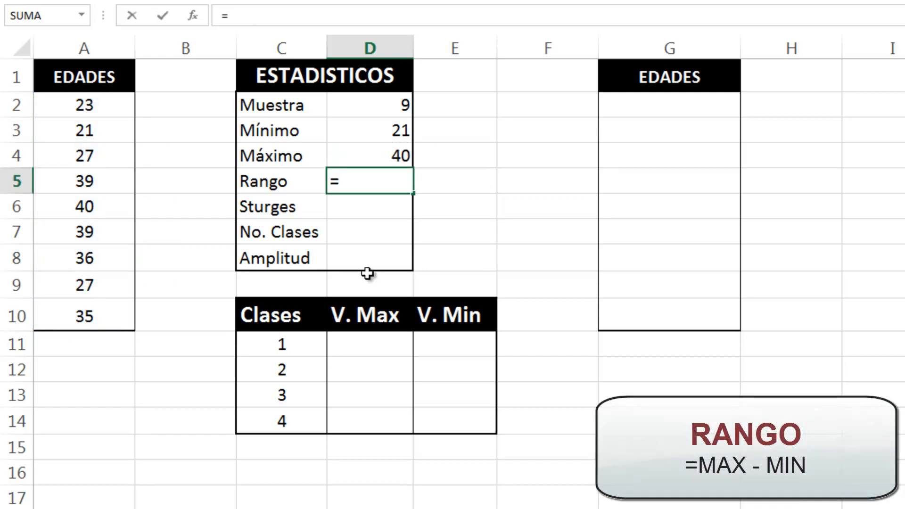
click(410, 160)
text(-)
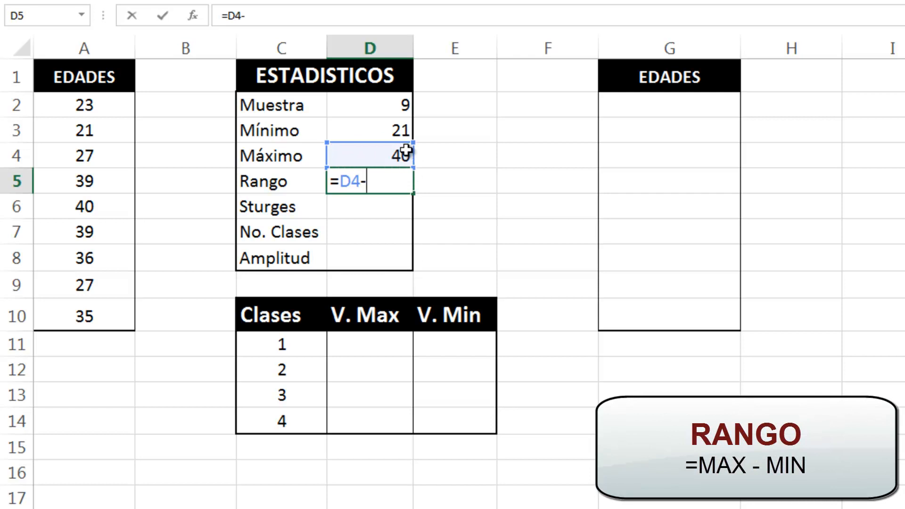
click(368, 125)
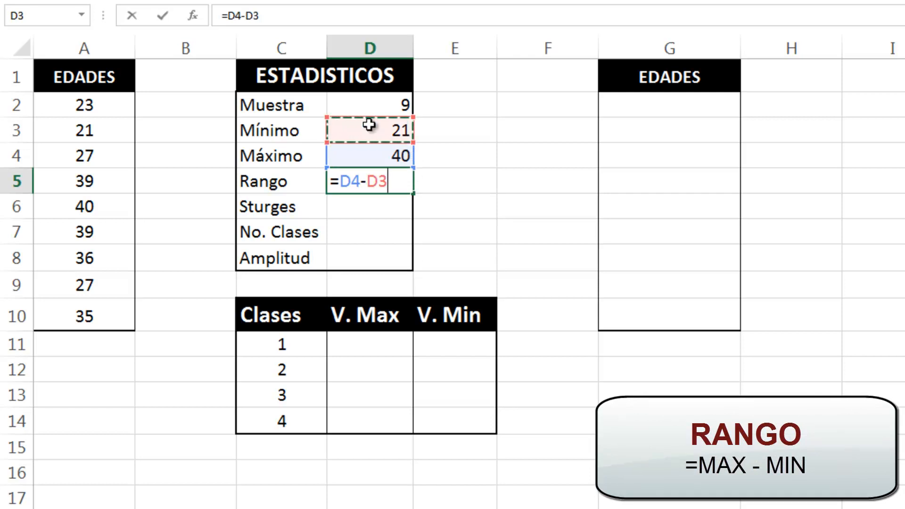
key(Return)
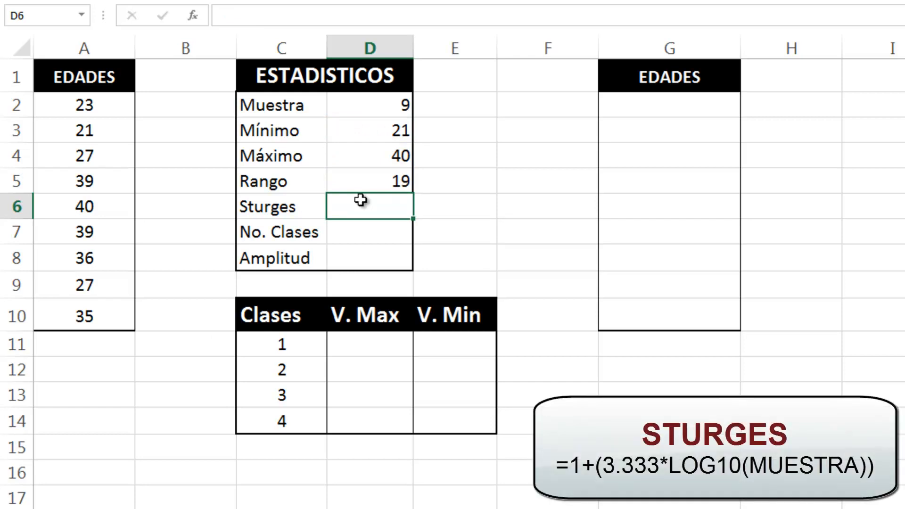
Write the Sturges formula =1+3.333*LOG10(D2) in D6, referring to the Muestra cell.
text(=)
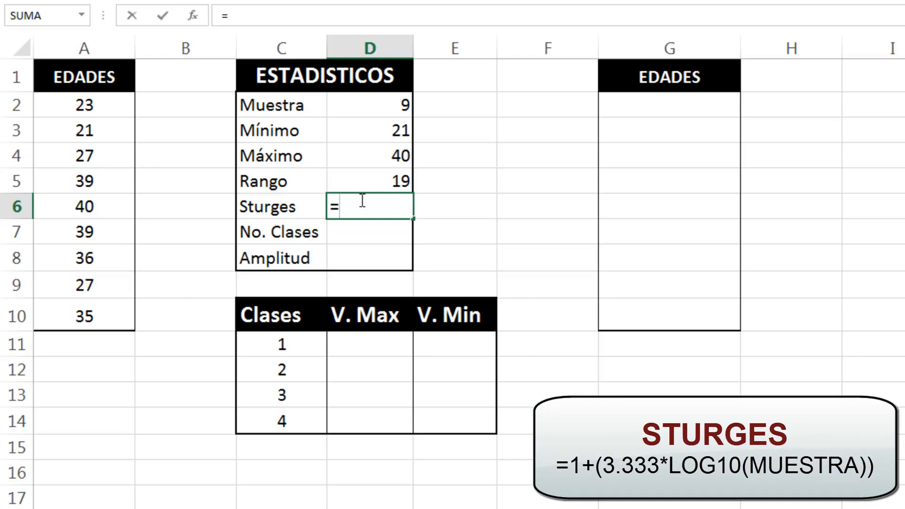
text(1+3.333)
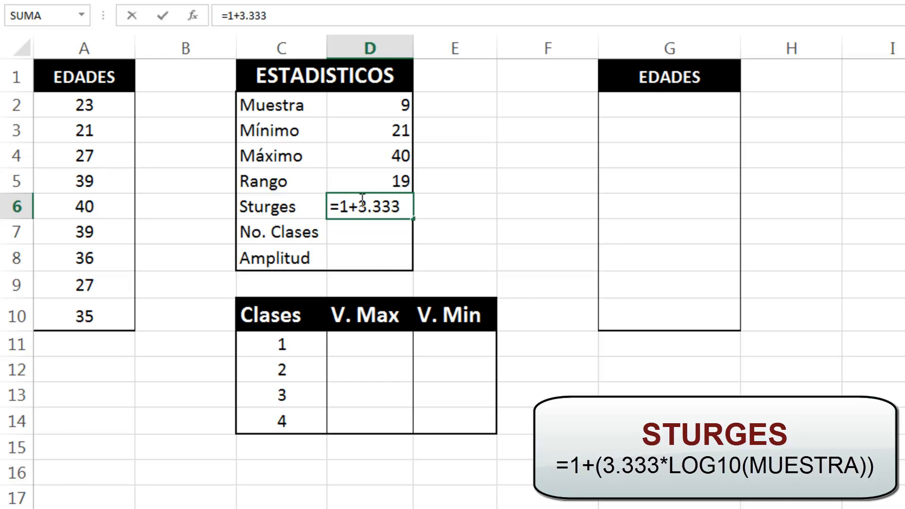
text(*lo)
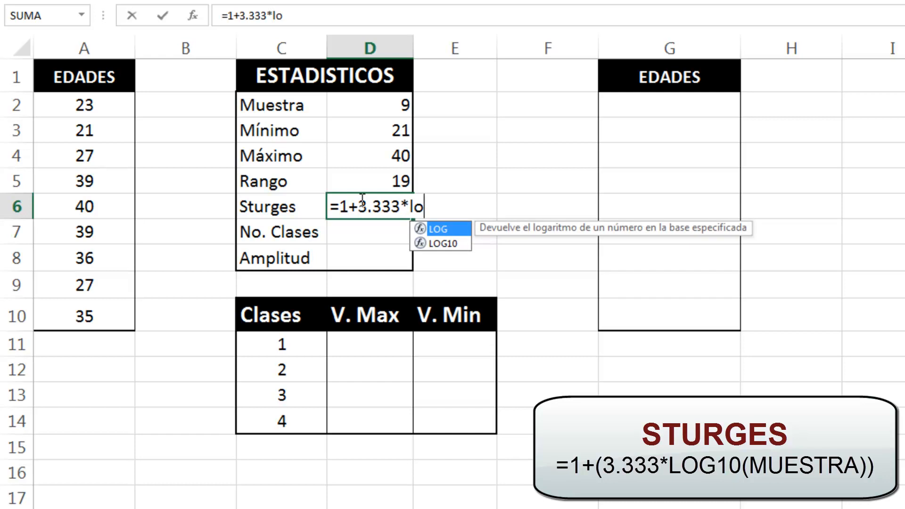
double_click(446, 246)
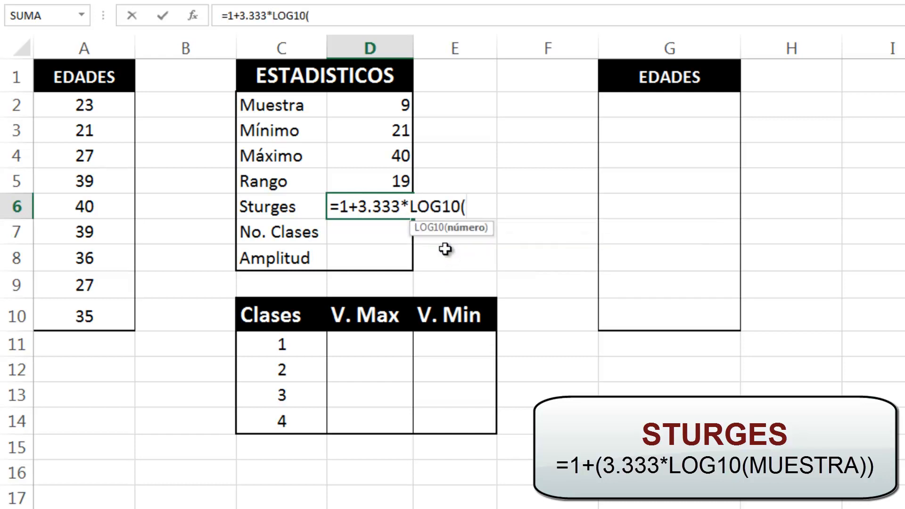
click(361, 105)
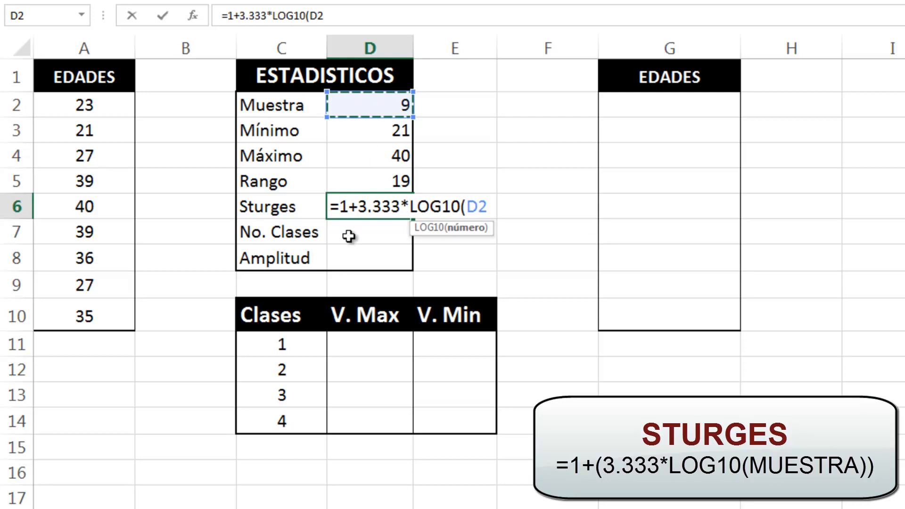
text())
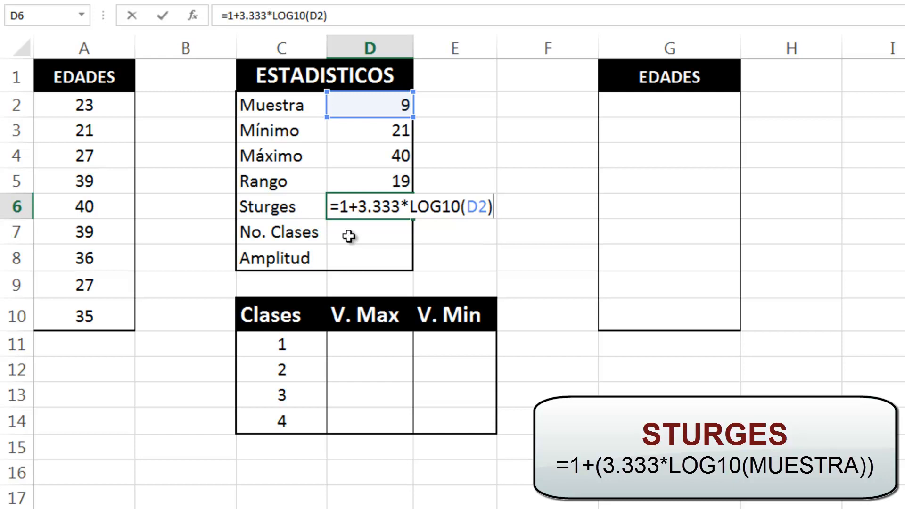
Enclose the product in the Sturges formula in parentheses, making it =1+(3.333*LOG10(D2)), and enter it.
click(241, 15)
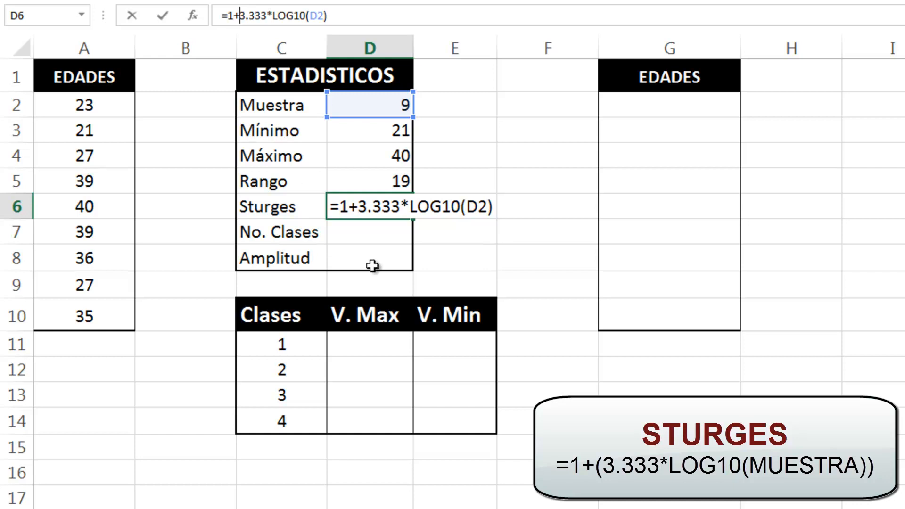
click(359, 206)
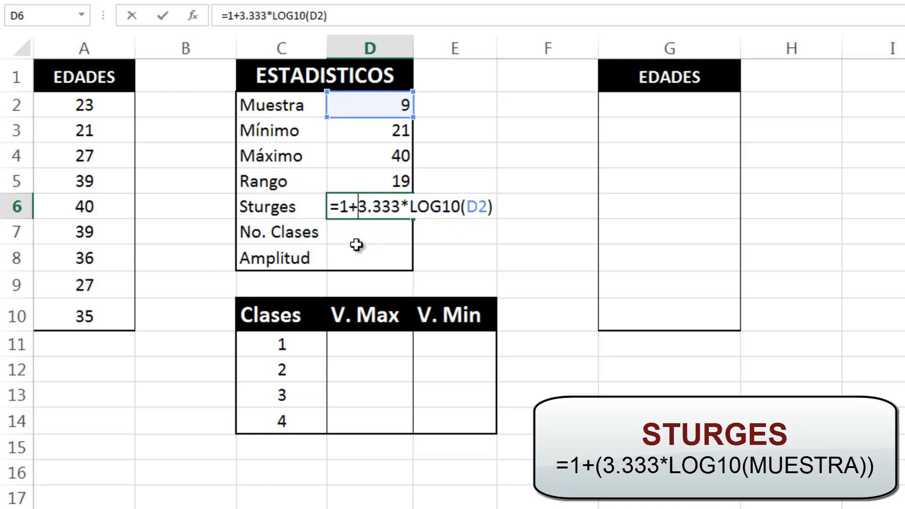
text(()
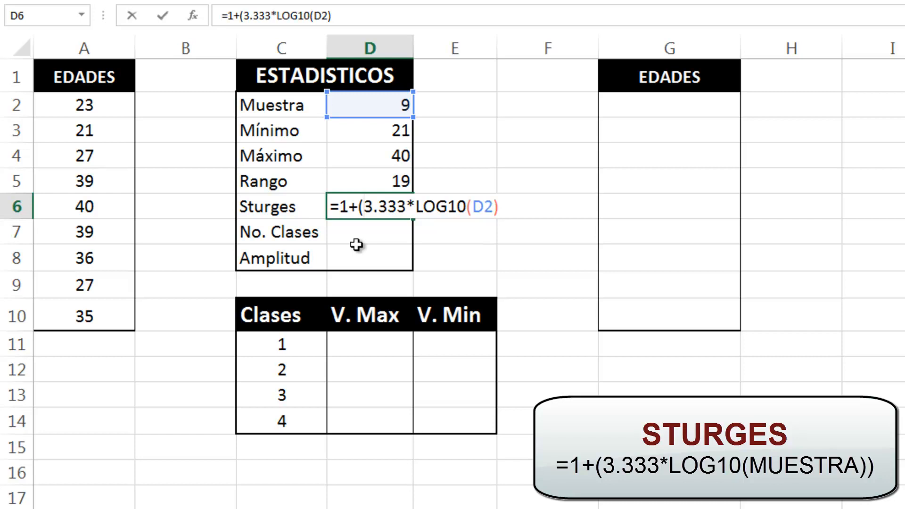
key(Right)
key(Right)
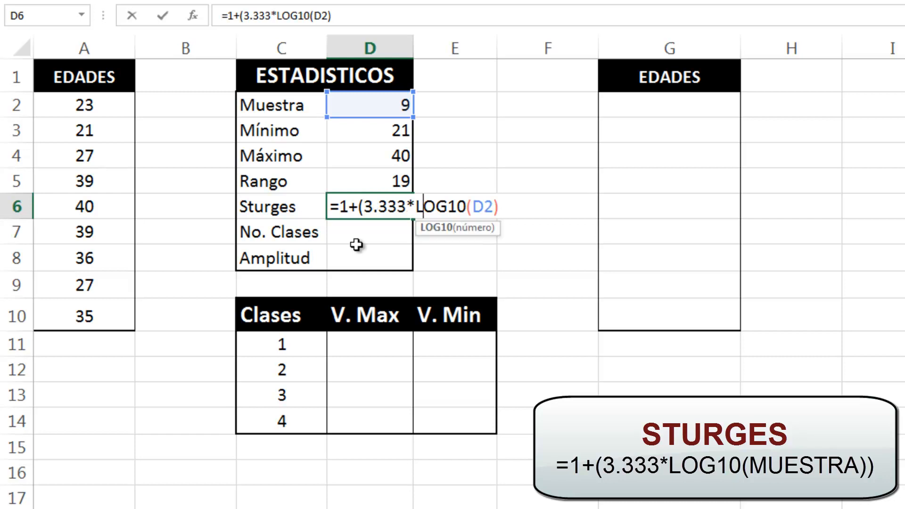
key(Right)
key(Right)
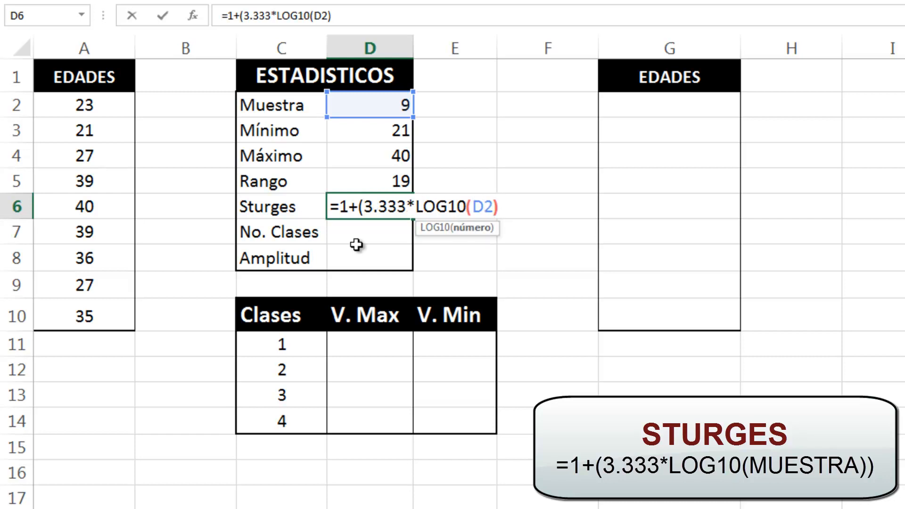
key(Right)
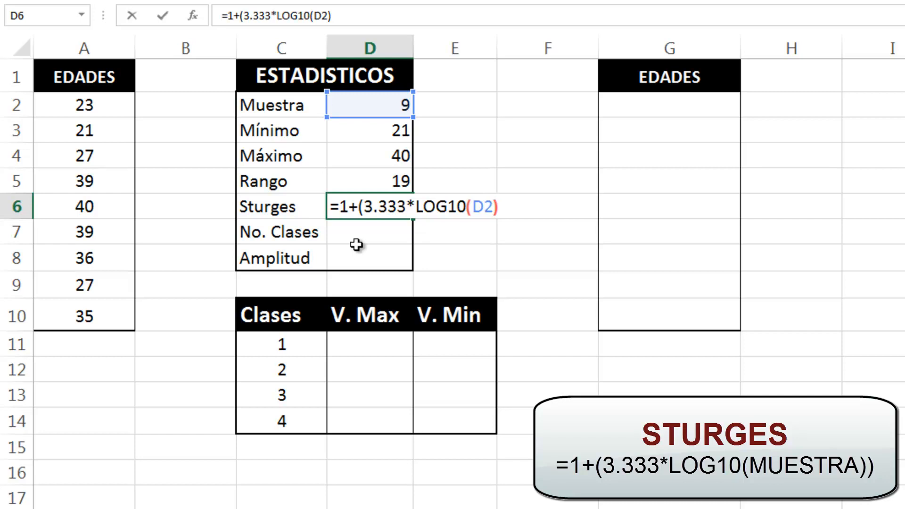
key(Left)
key(Right)
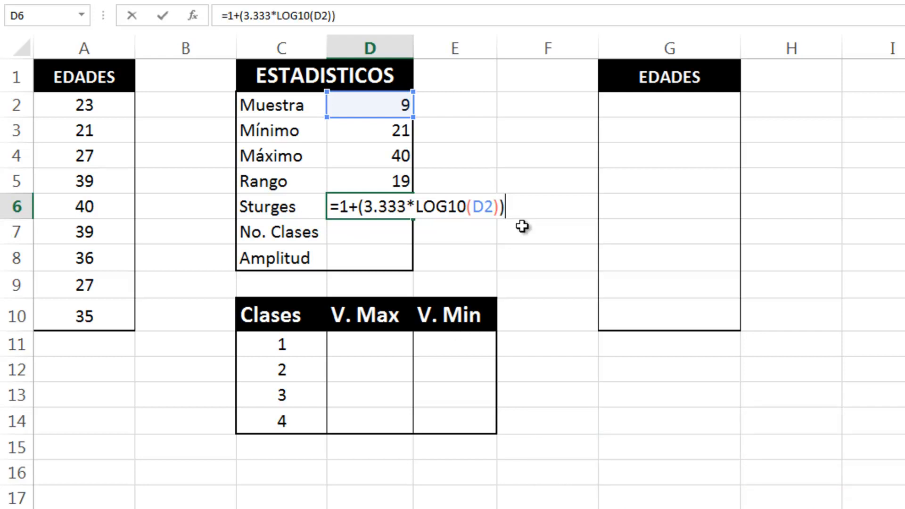
key(Return)
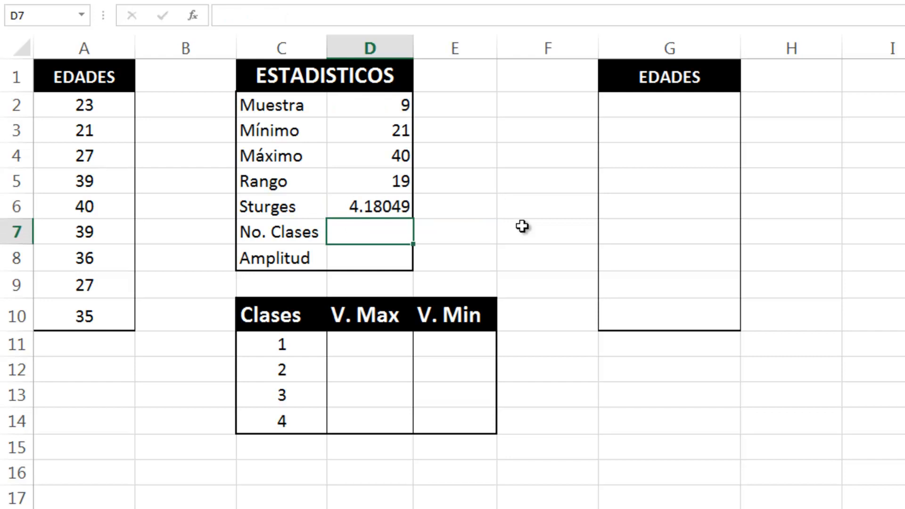
Format the Sturges value in D6 to three decimals and enter 4 as No. Clases in D7.
click(370, 206)
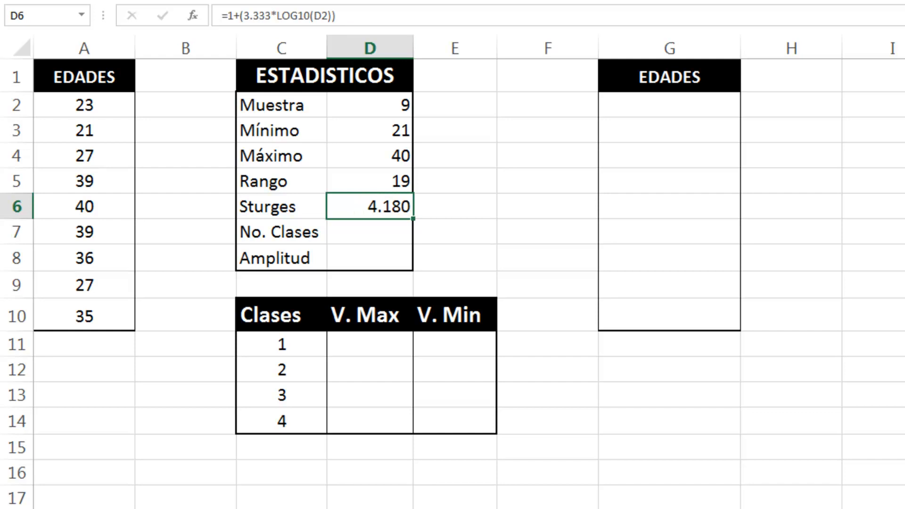
click(361, 237)
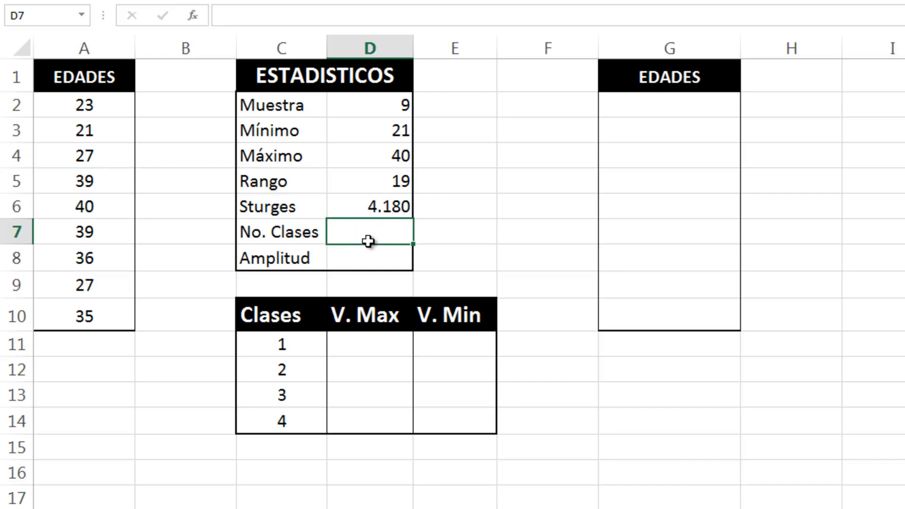
text(4)
click(369, 255)
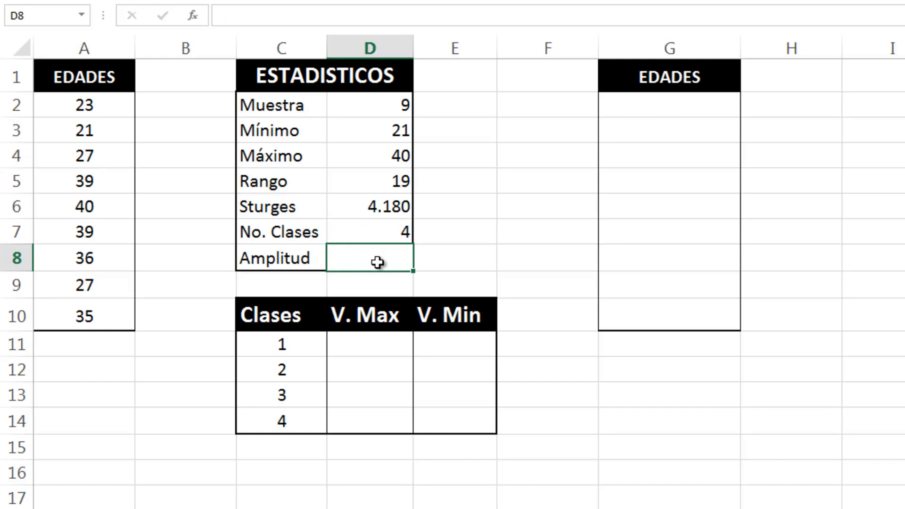
Calculate the Amplitud in D8 by dividing the Rango by the No. Clases with =D5/D7.
text(=)
click(396, 174)
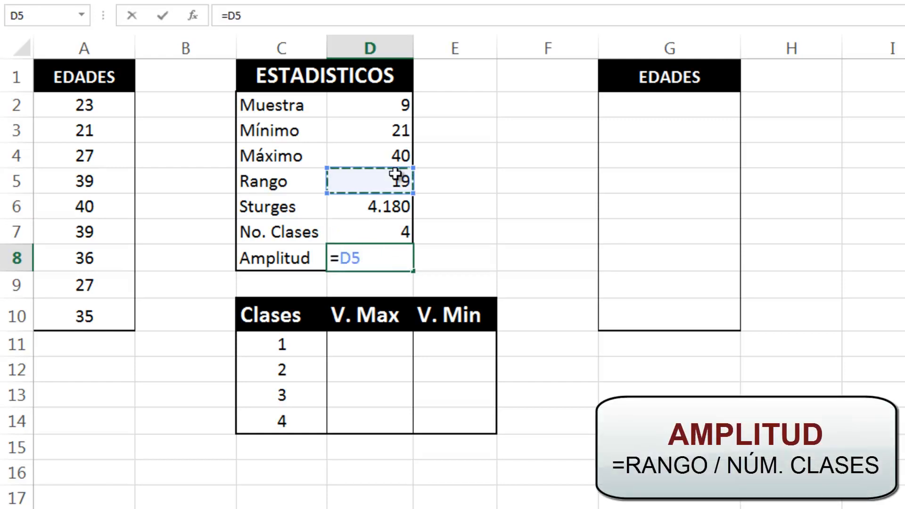
text(/)
click(394, 231)
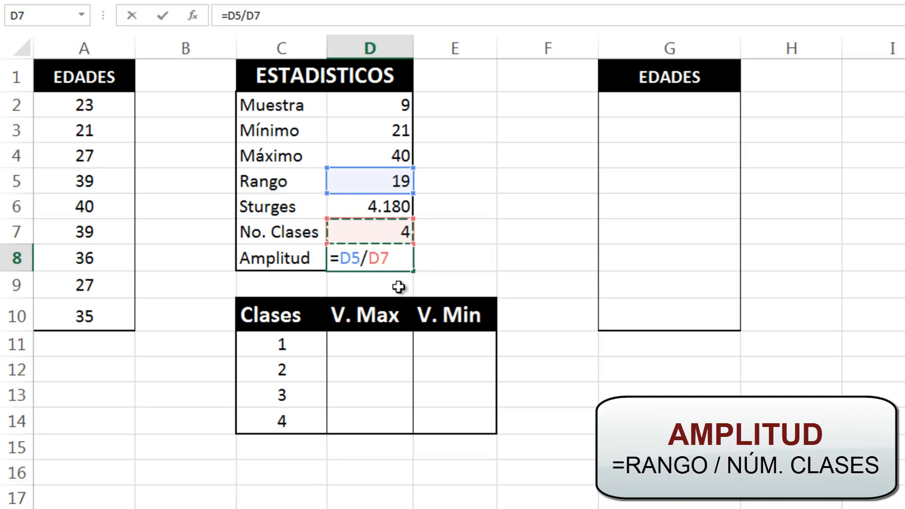
key(Return)
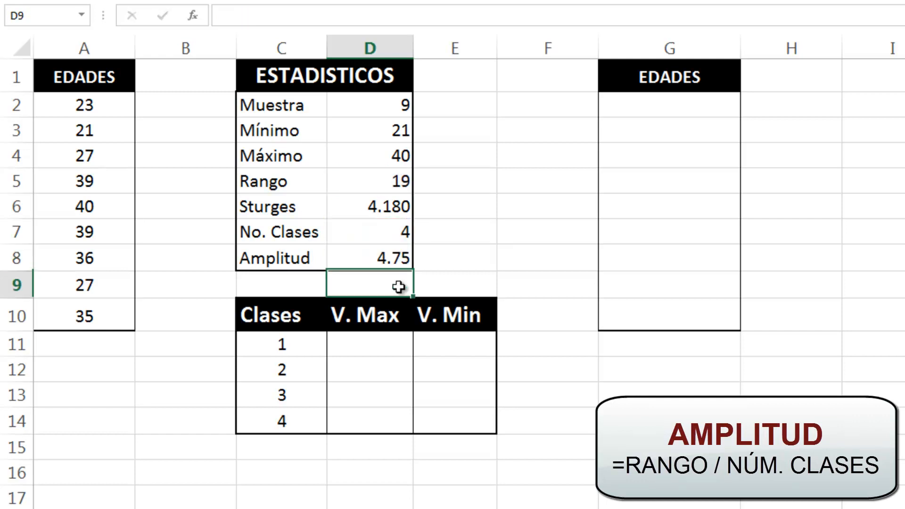
Correct the class table headers, changing D10 to V. MIN and E10 to V. MAX.
click(386, 341)
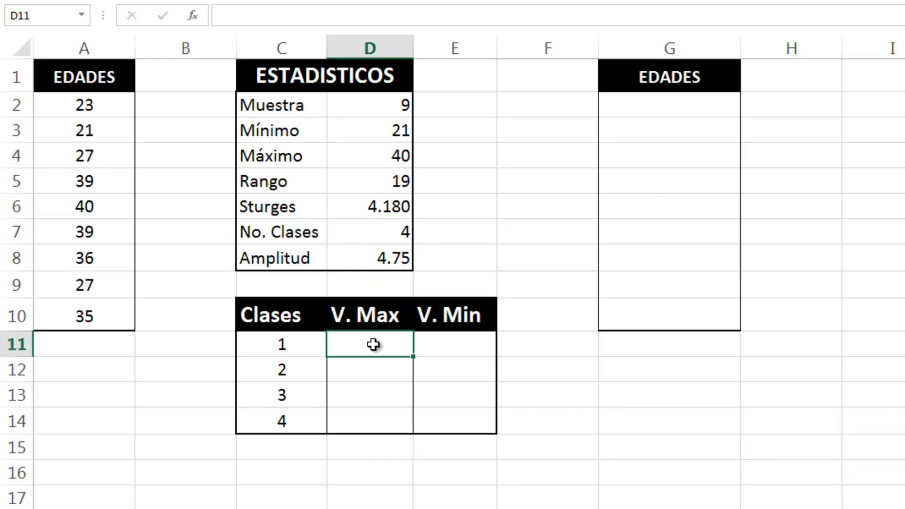
click(374, 311)
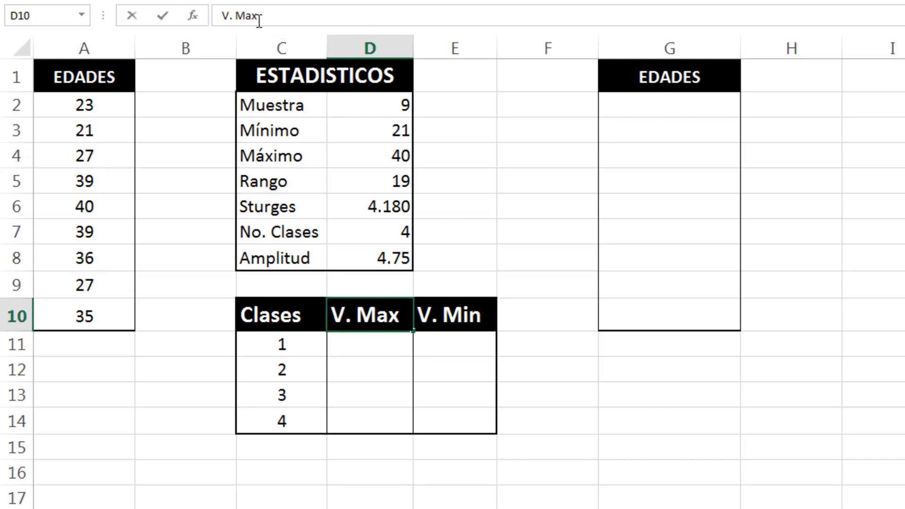
key(BackSpace)
text(IN)
key(Return)
key(Right)
key(Up)
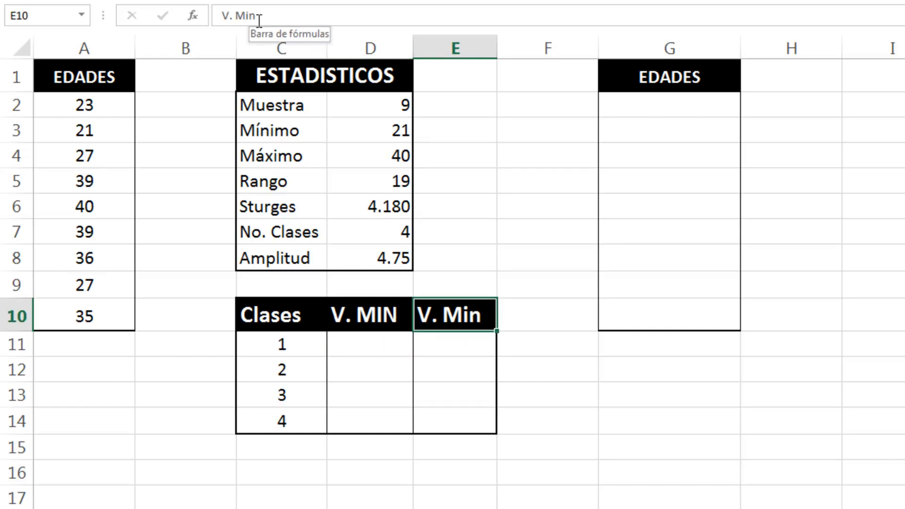
click(259, 19)
text(AX)
key(Return)
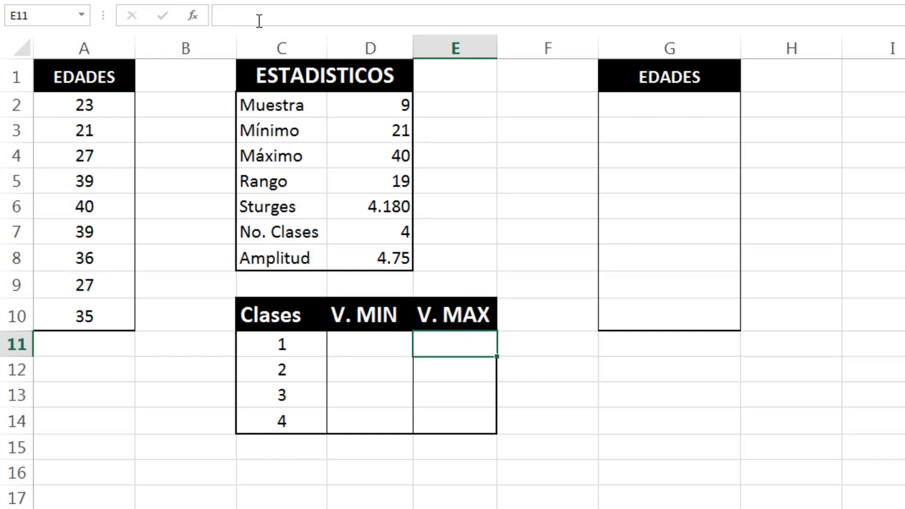
Set the V. MIN of class 1 in D11 to the Mínimo statistic with =D3.
click(370, 352)
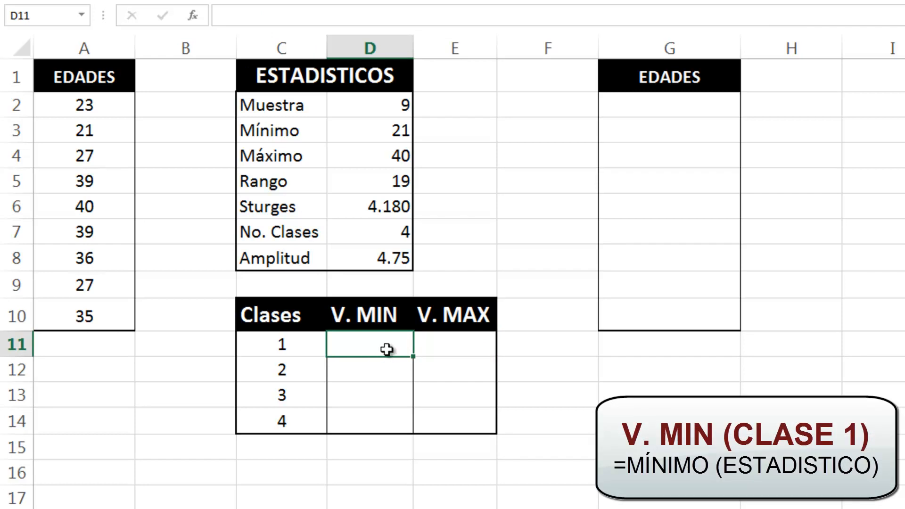
text(=)
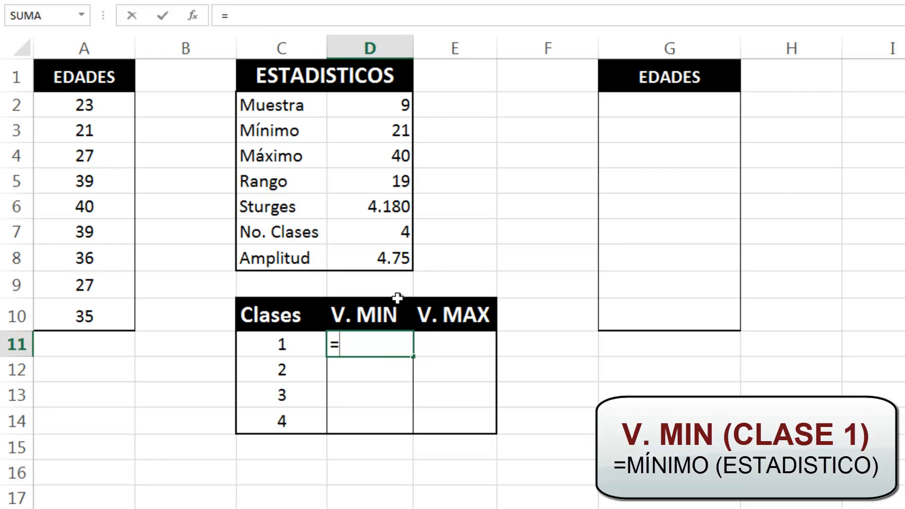
click(391, 131)
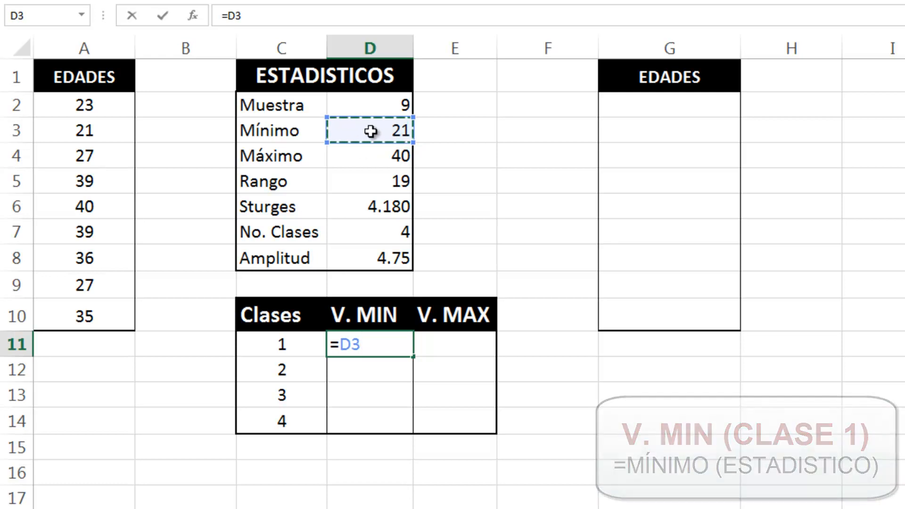
key(Return)
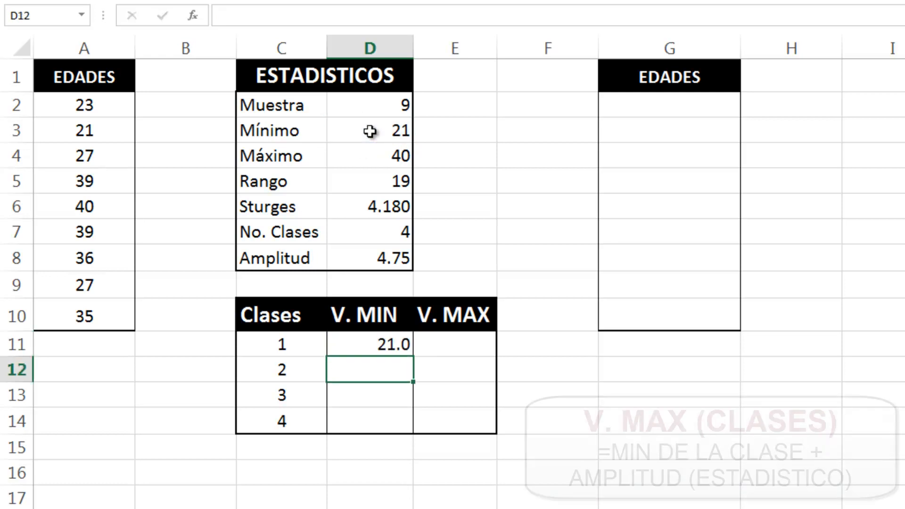
Calculate the V. MAX of class 1 in E11 by adding the Amplitud to its minimum with =D11+D8.
click(474, 348)
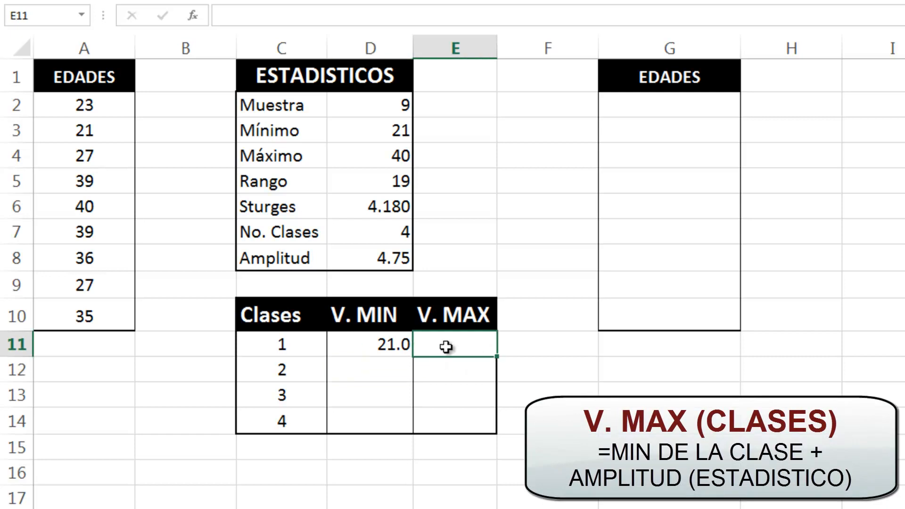
text(=)
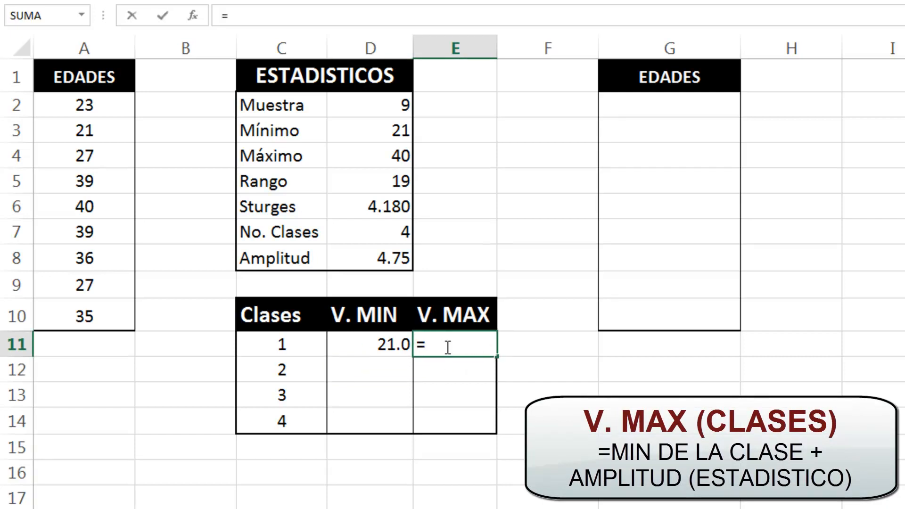
click(395, 344)
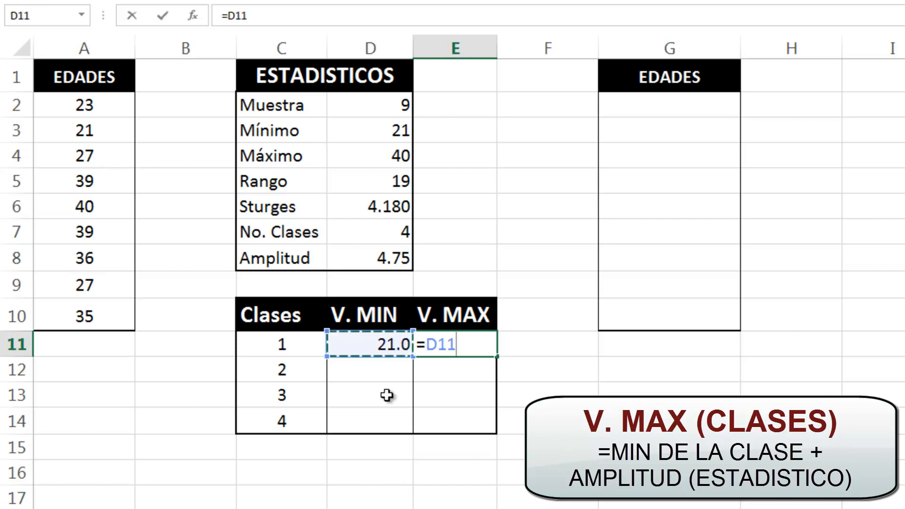
text(+)
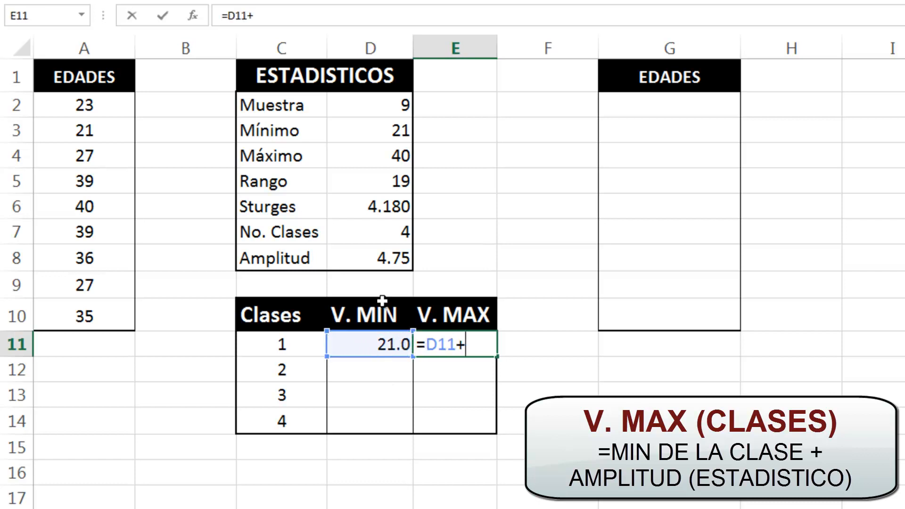
click(375, 262)
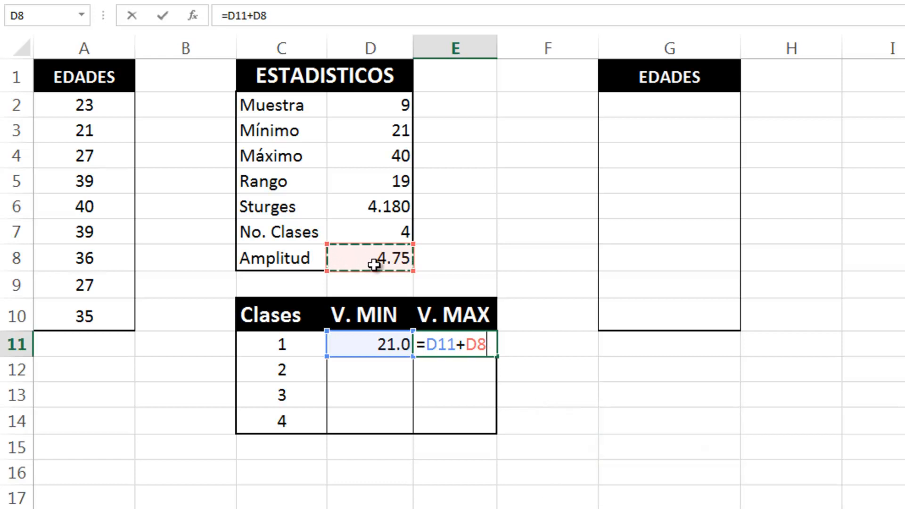
key(Return)
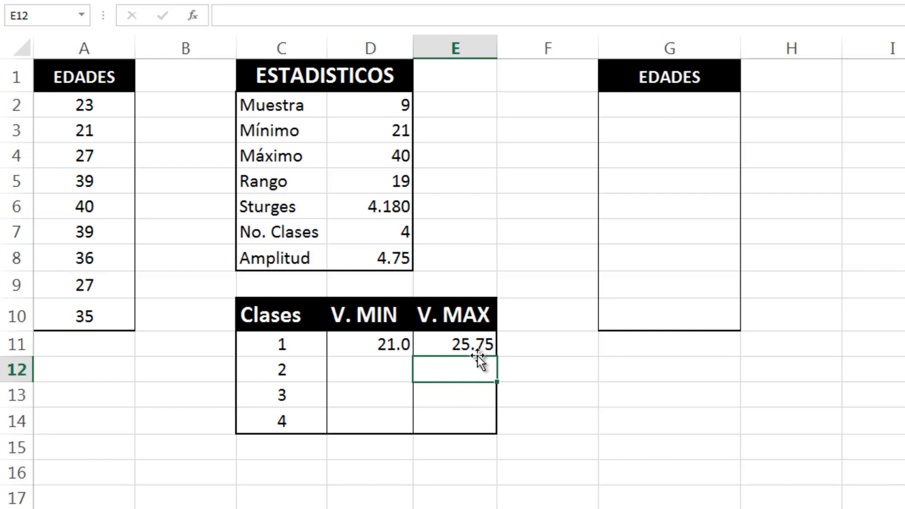
Set the V. MIN of class 2 in D12 to the V. MAX of class 1 with =E11.
click(379, 368)
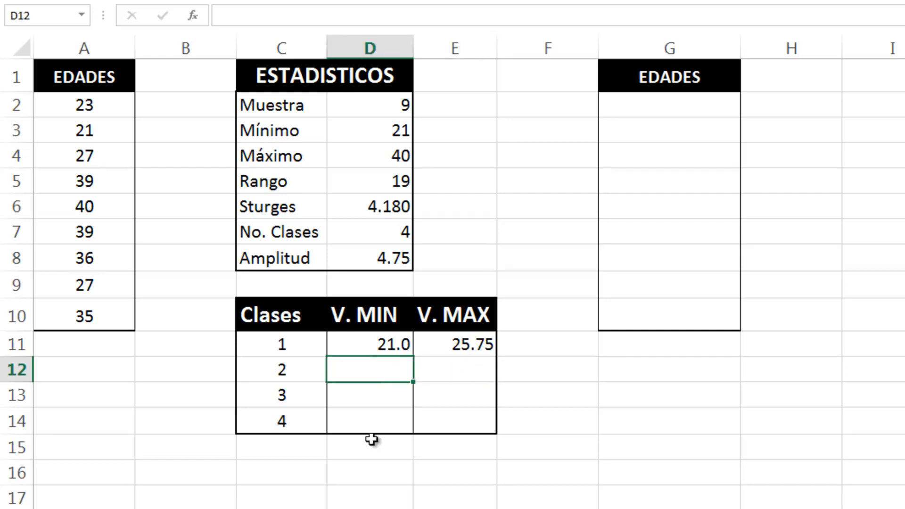
text(=)
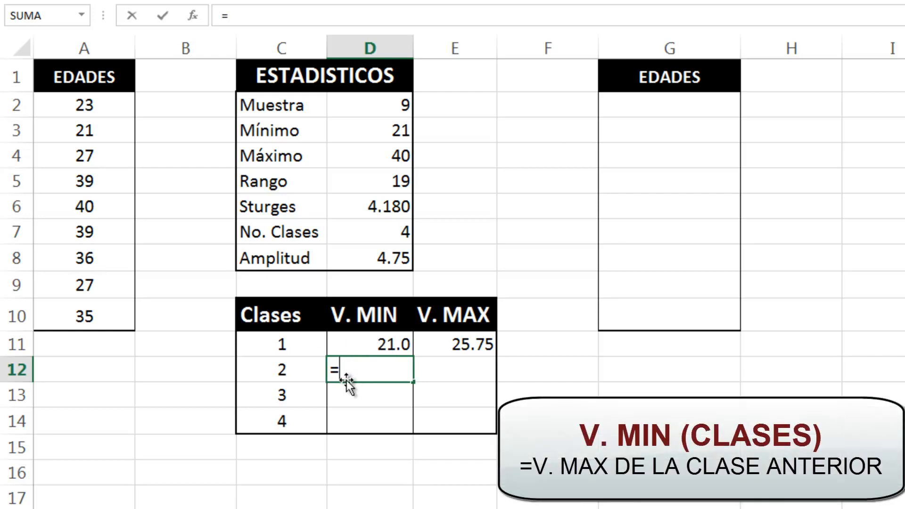
click(446, 346)
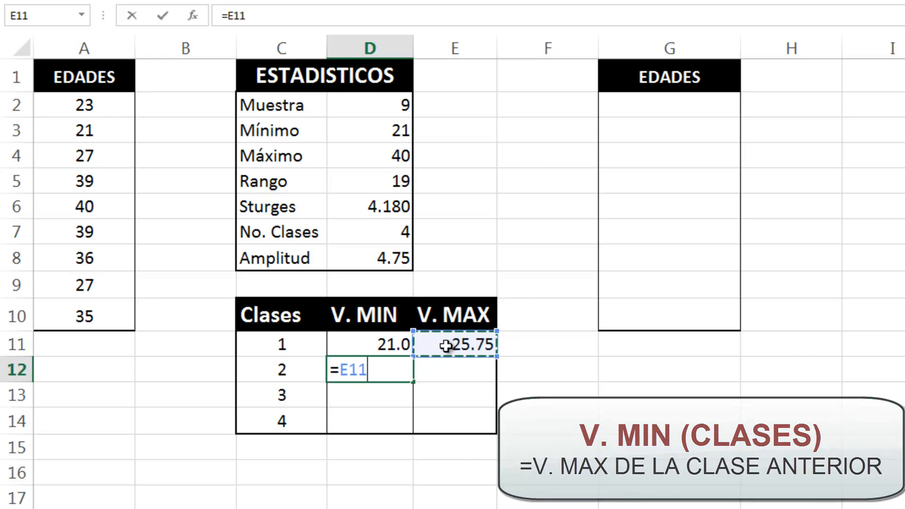
key(Return)
Calculate the V. MAX of class 2 in E12 by adding the Amplitud to its minimum with =D12+D8.
click(437, 367)
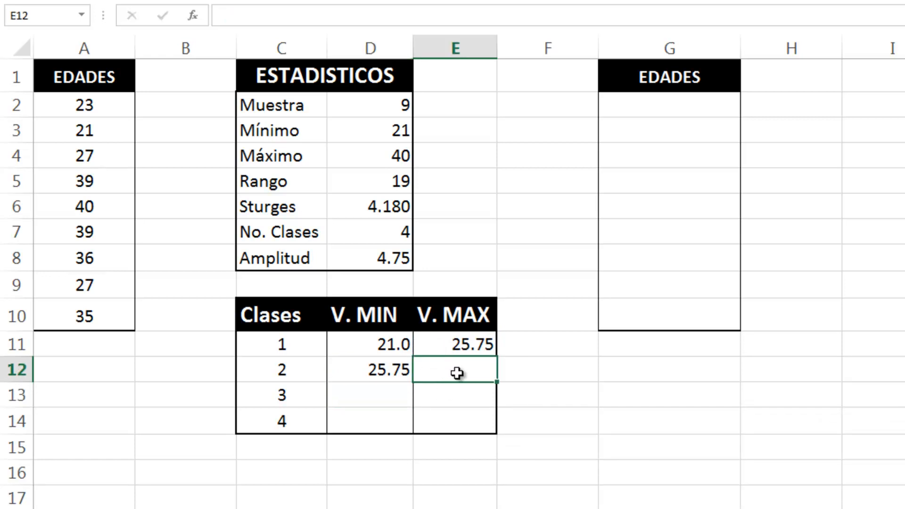
text(=)
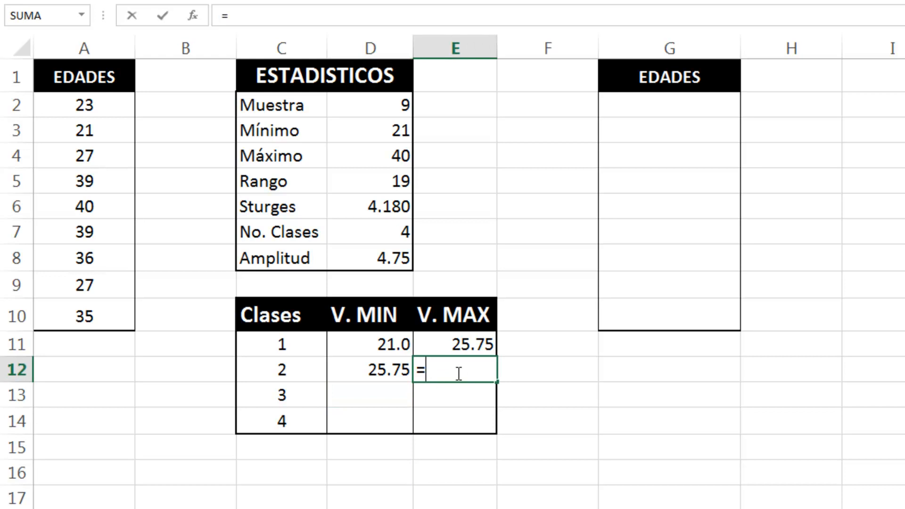
click(377, 370)
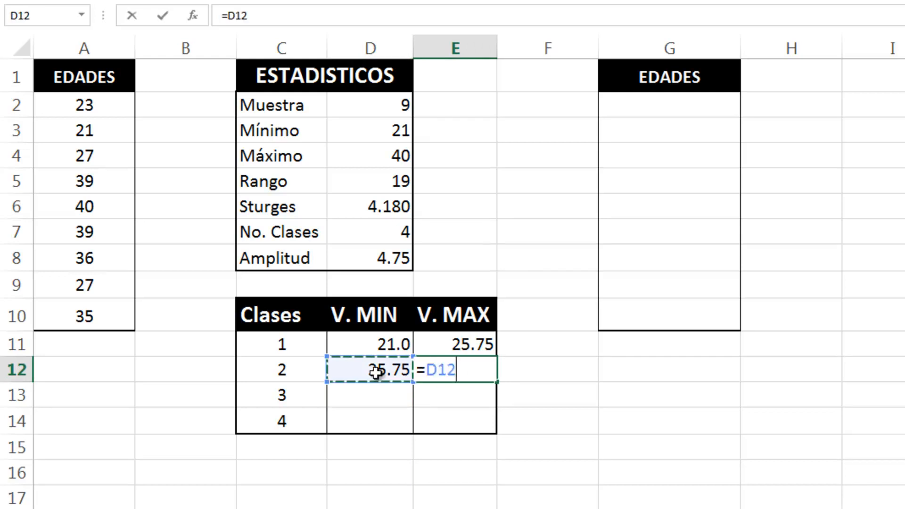
text(+)
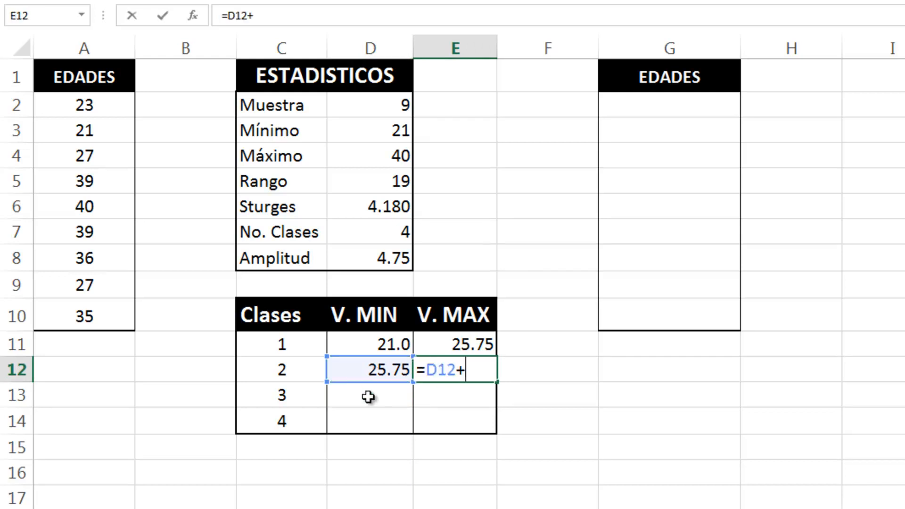
click(376, 259)
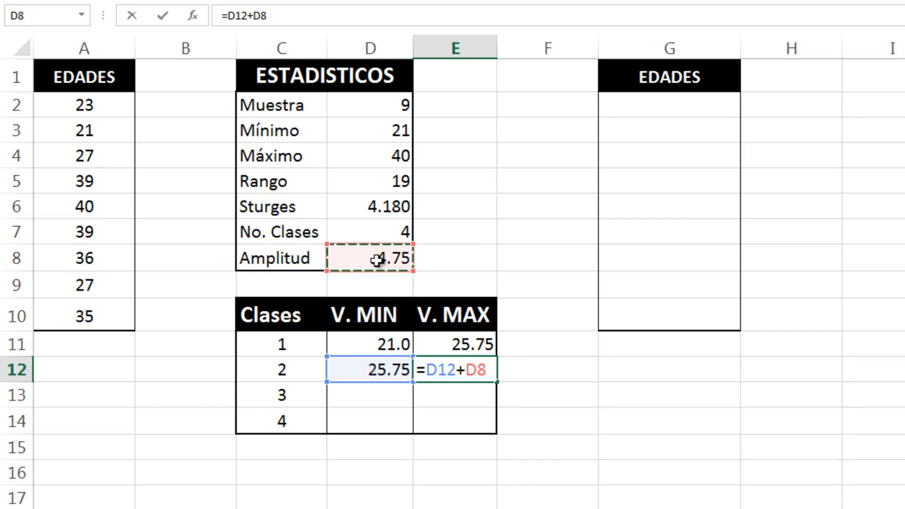
key(Return)
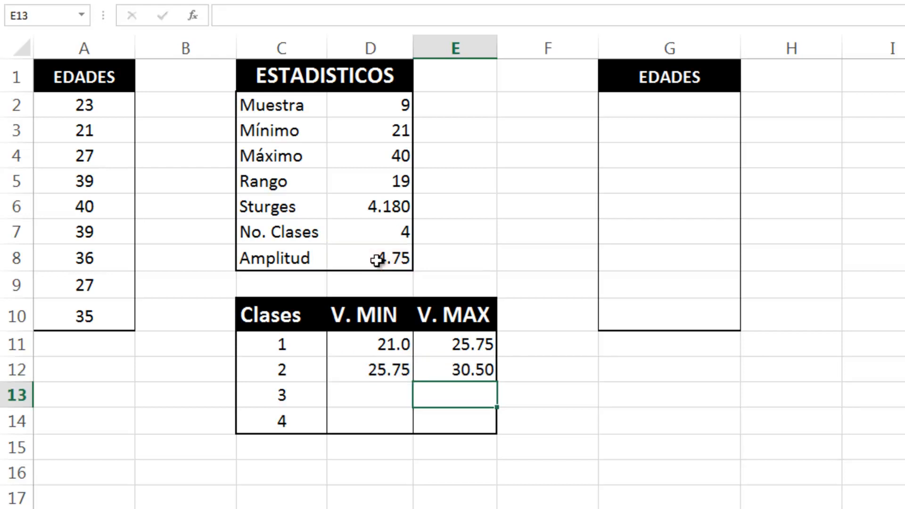
Set the V. MIN of class 3 in D13 to the V. MAX of class 2 with =E12.
click(362, 399)
text(=)
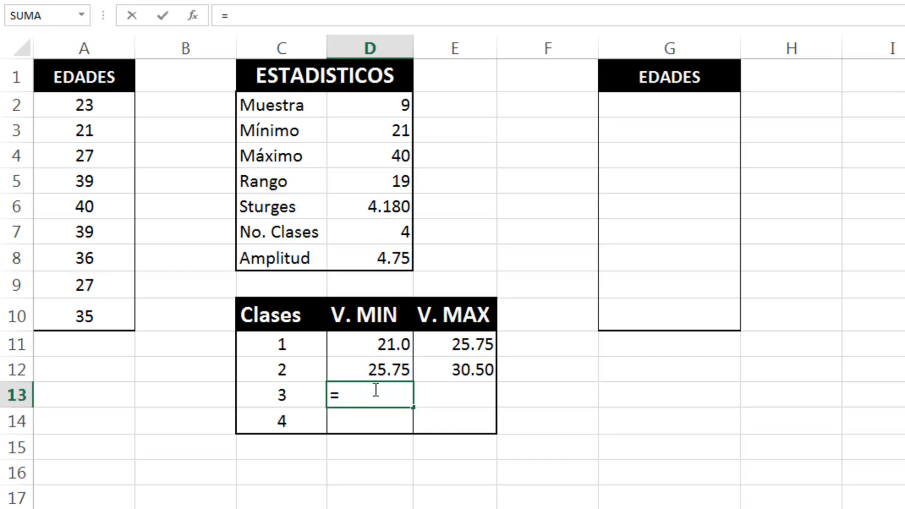
click(425, 367)
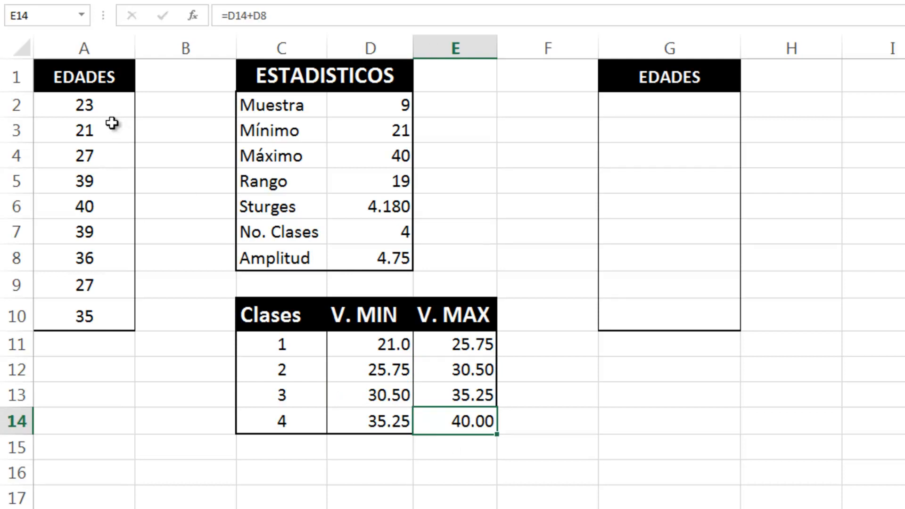
Fill the first age cell A2 with the standard orange and repeat the same fill on G2.
click(100, 112)
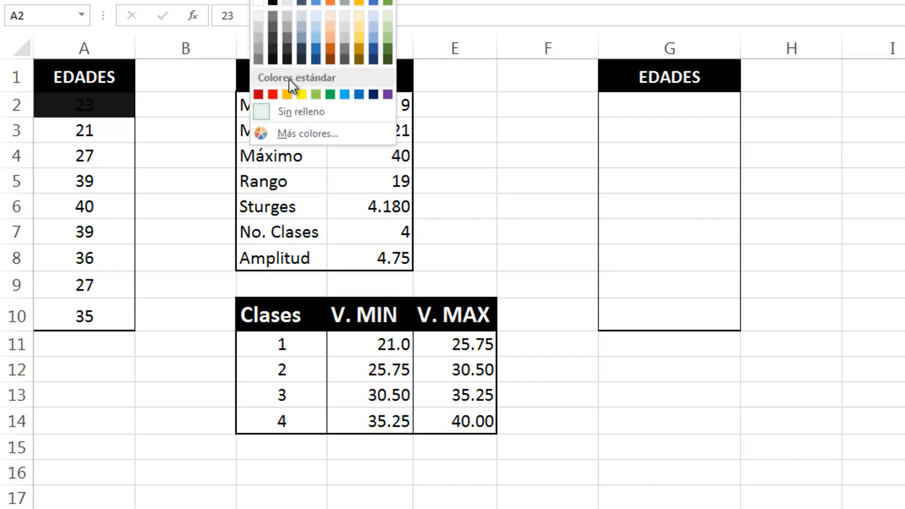
click(286, 93)
click(618, 107)
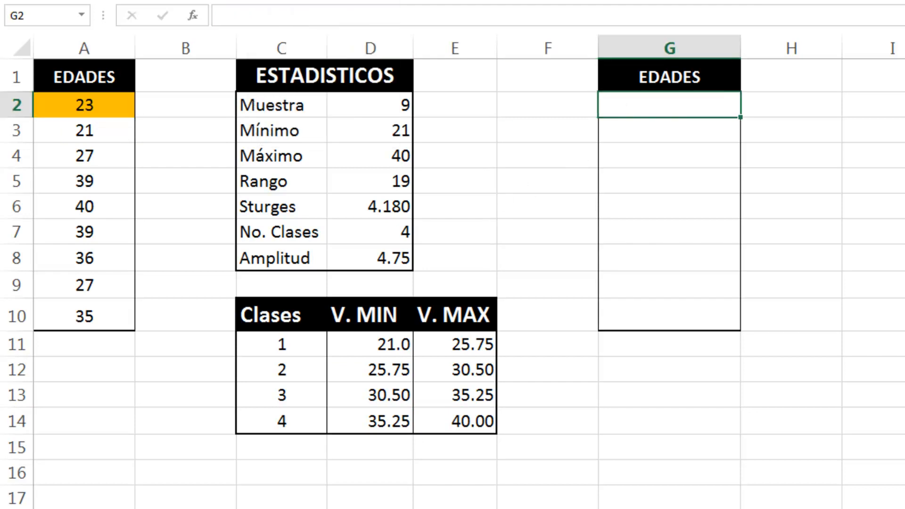
key(F4)
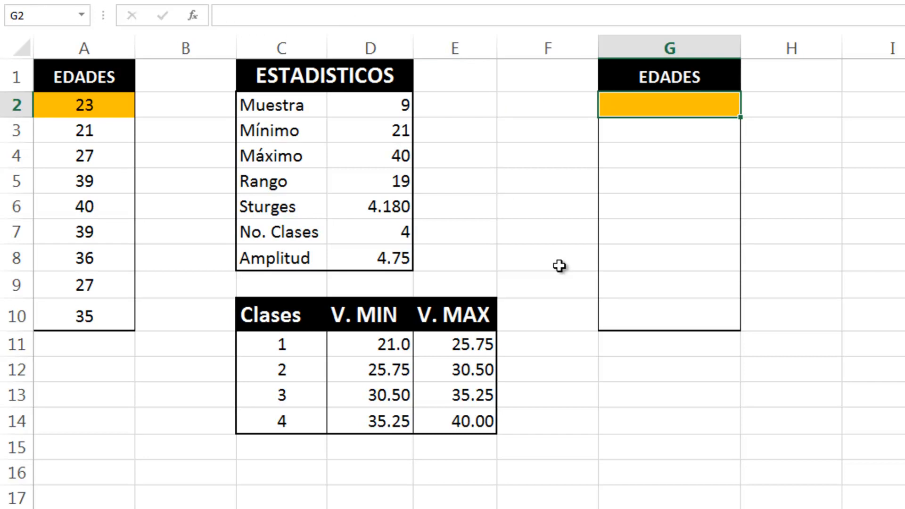
click(294, 347)
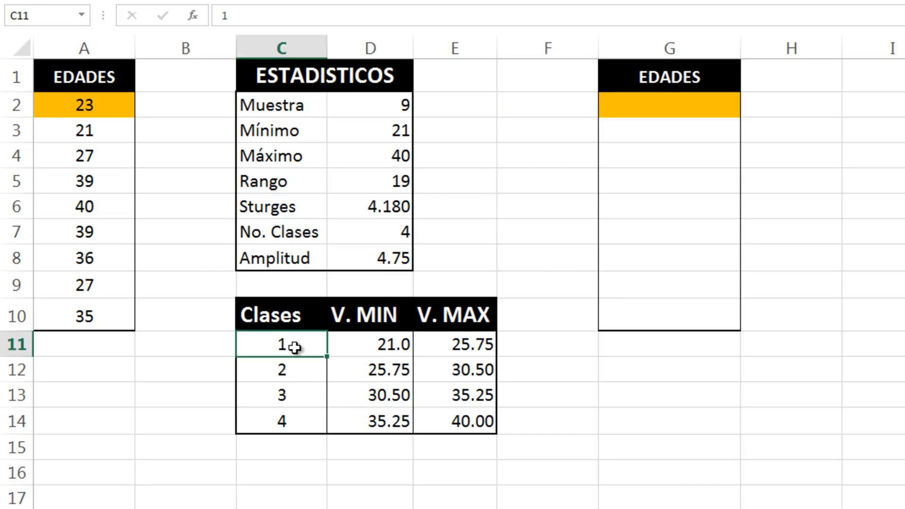
drag(281, 347, 459, 346)
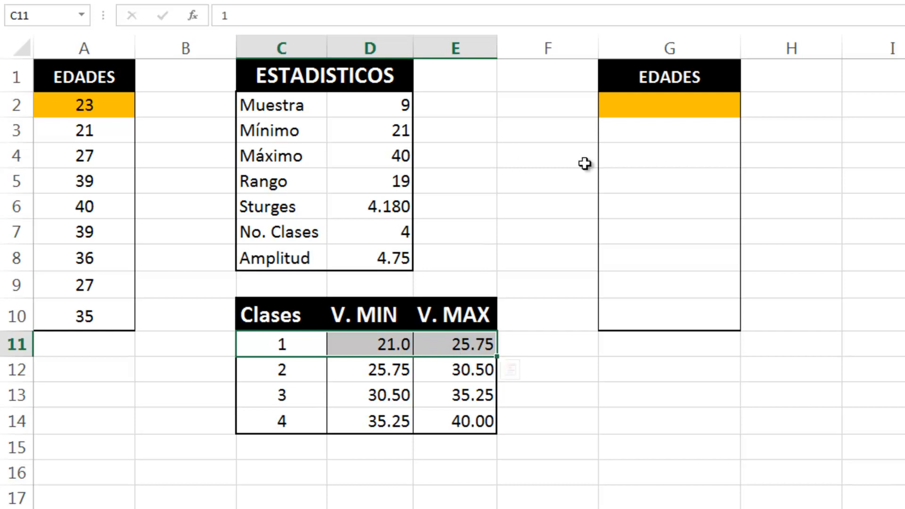
Start a SI formula in G2 that returns class C11 when age A2 is below E11: =SI(A2<E11,C11,.
click(662, 133)
click(645, 112)
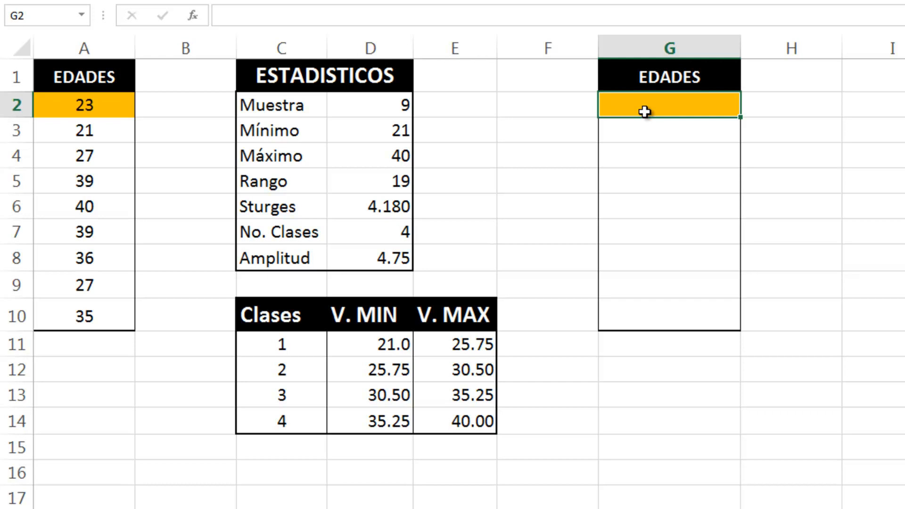
text(=)
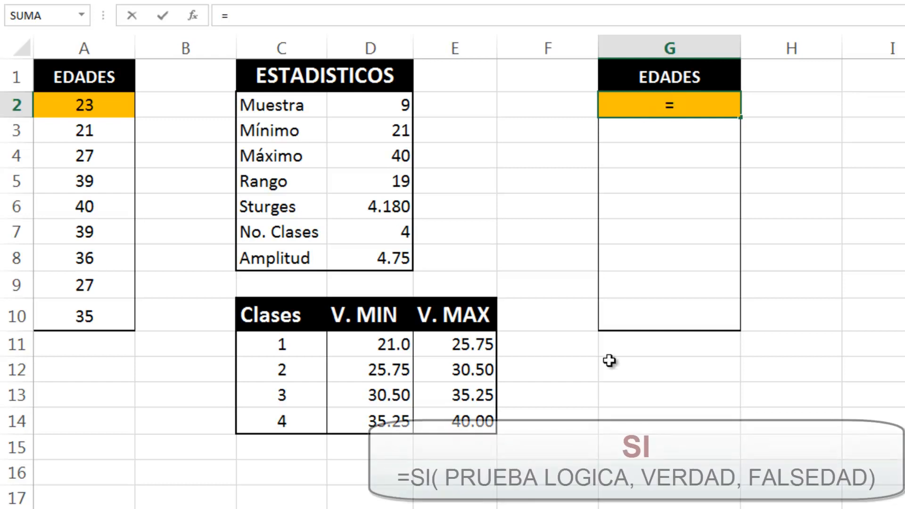
text(SI)
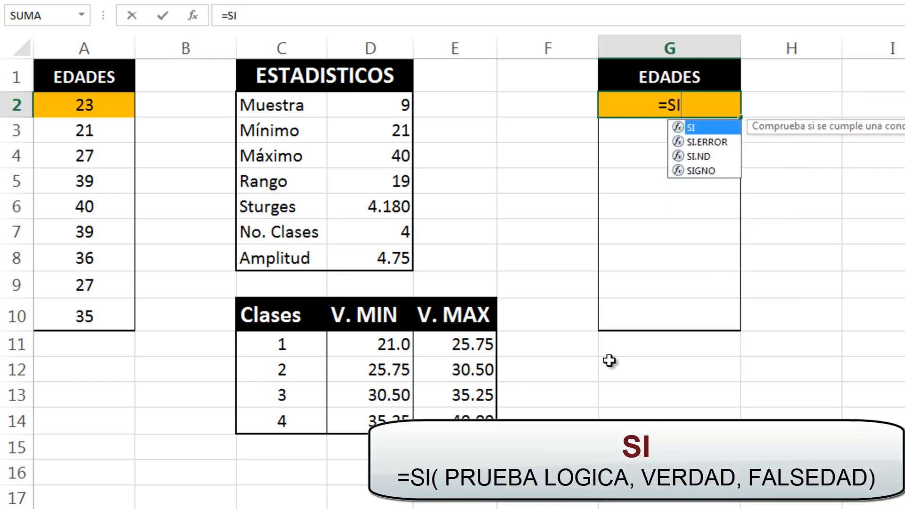
text(()
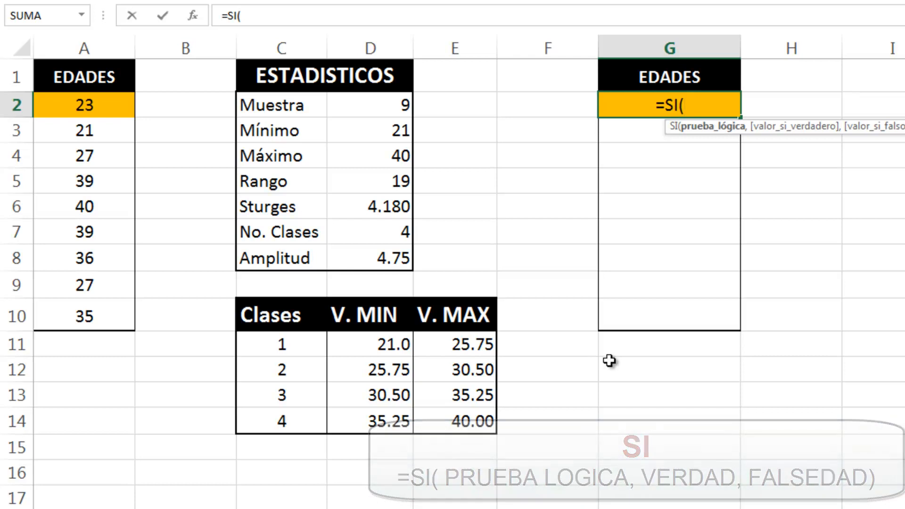
click(76, 111)
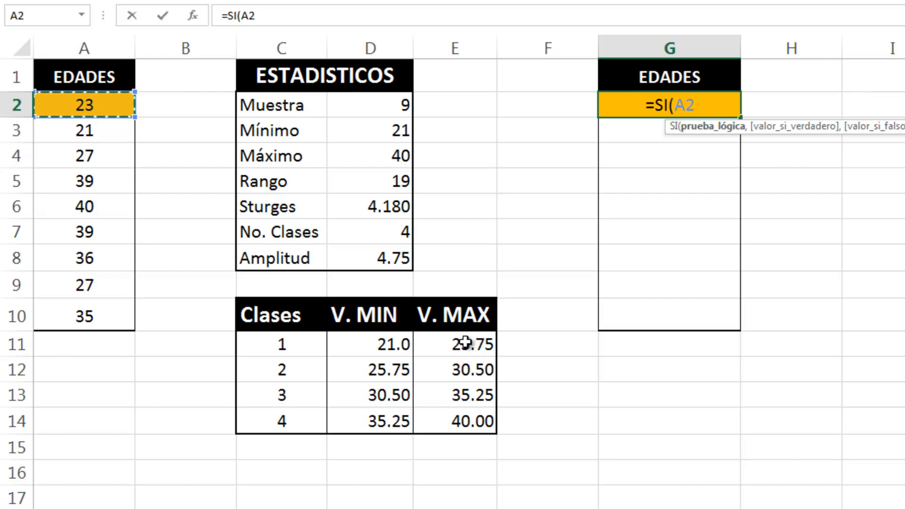
text(<)
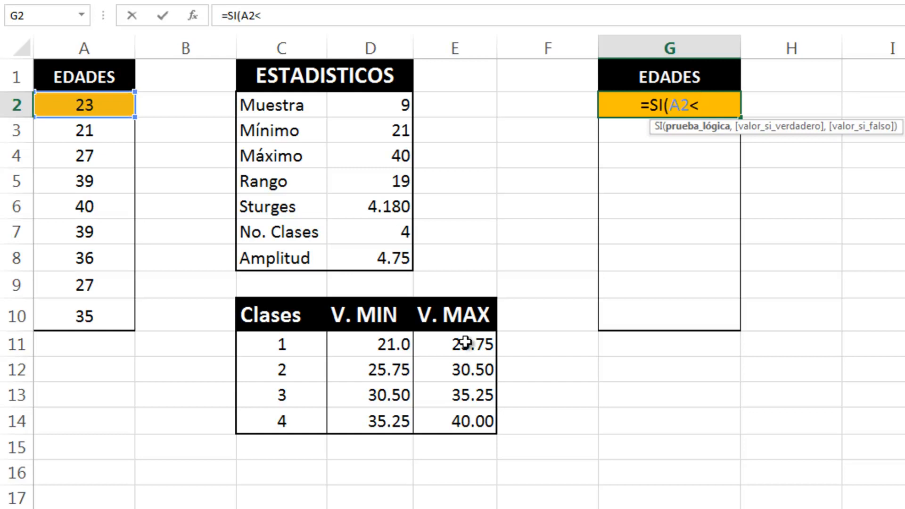
click(466, 342)
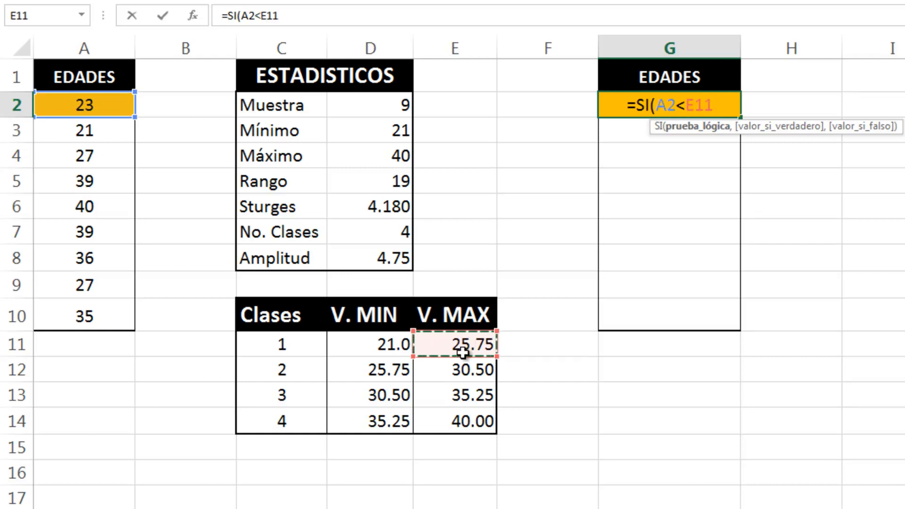
text(,)
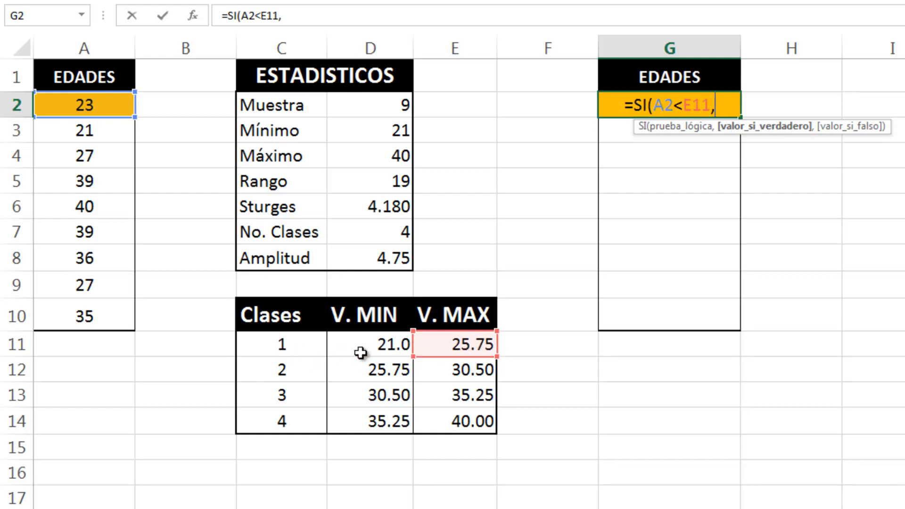
click(300, 350)
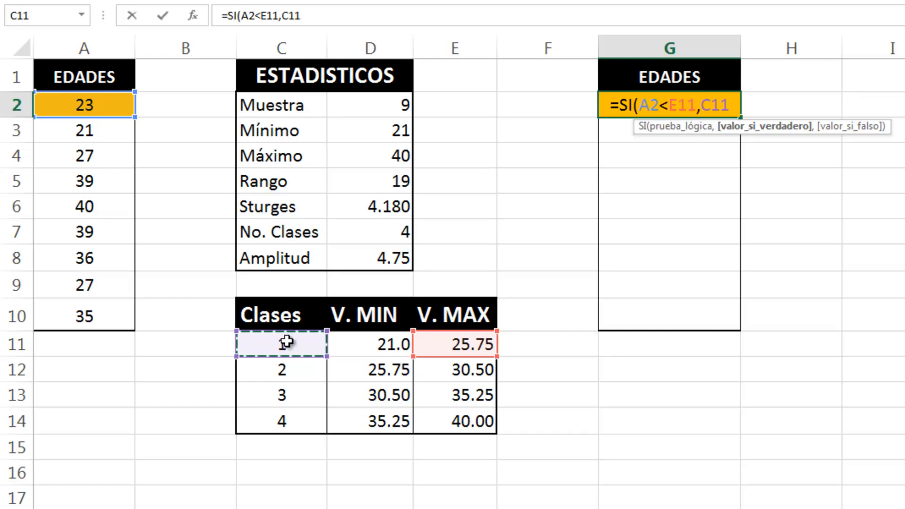
text(,)
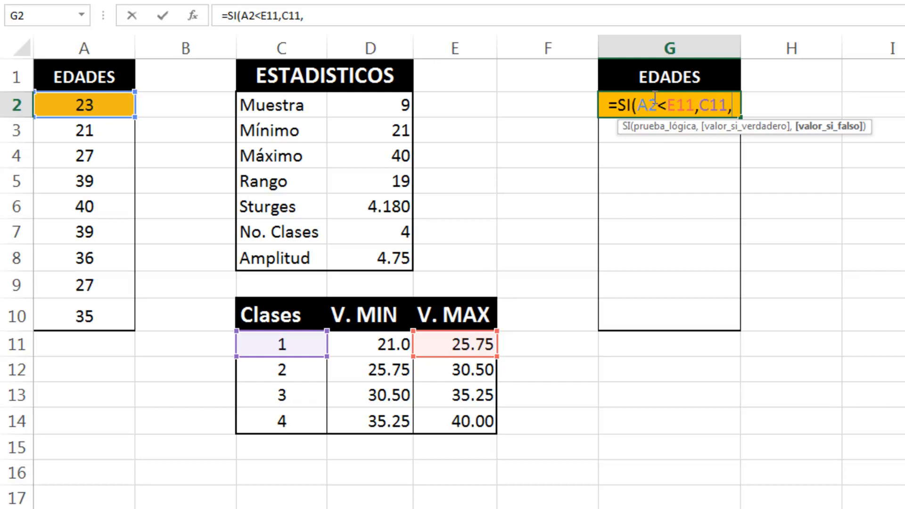
click(712, 106)
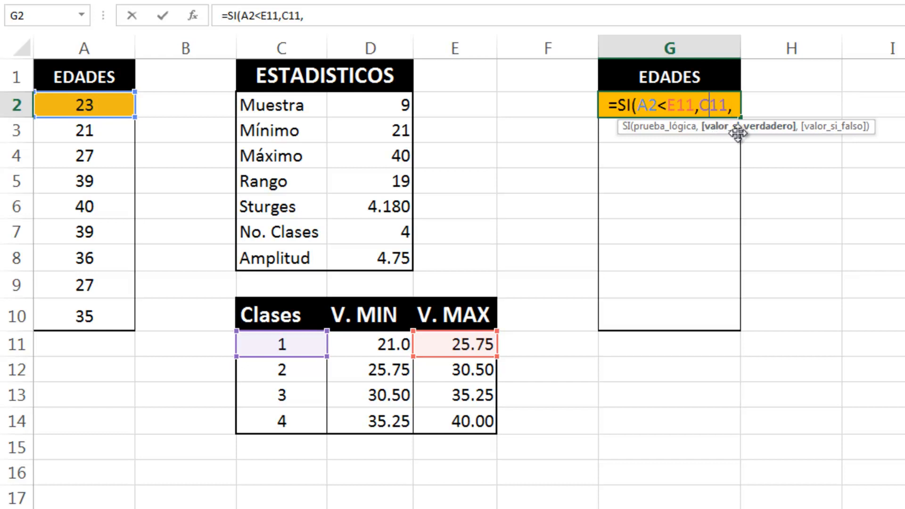
click(733, 105)
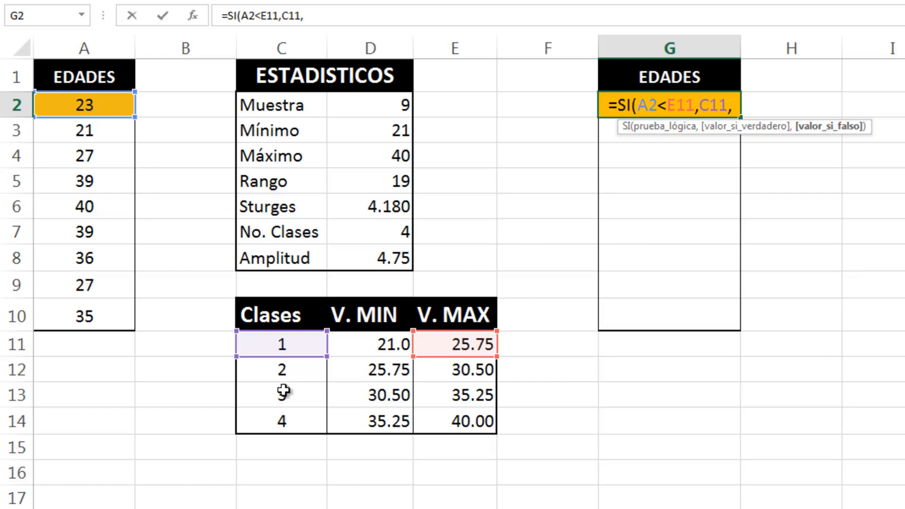
Nest a second SI as the false value in G2, returning C12 when A2 is below E12: SI(A2<E12,C12,.
text(SI)
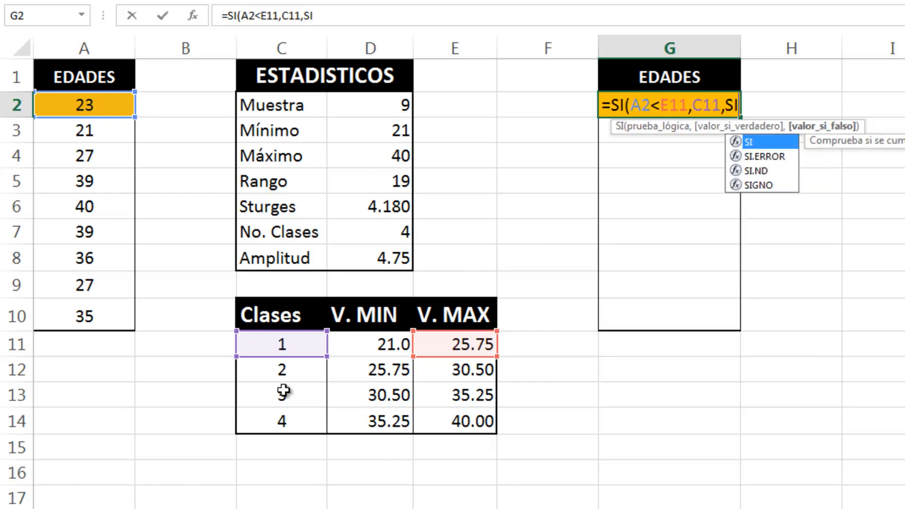
text(()
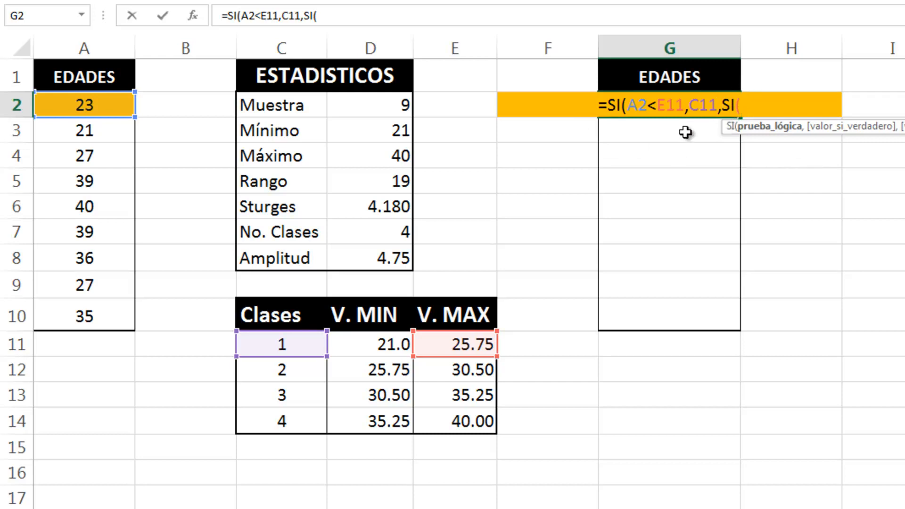
click(97, 105)
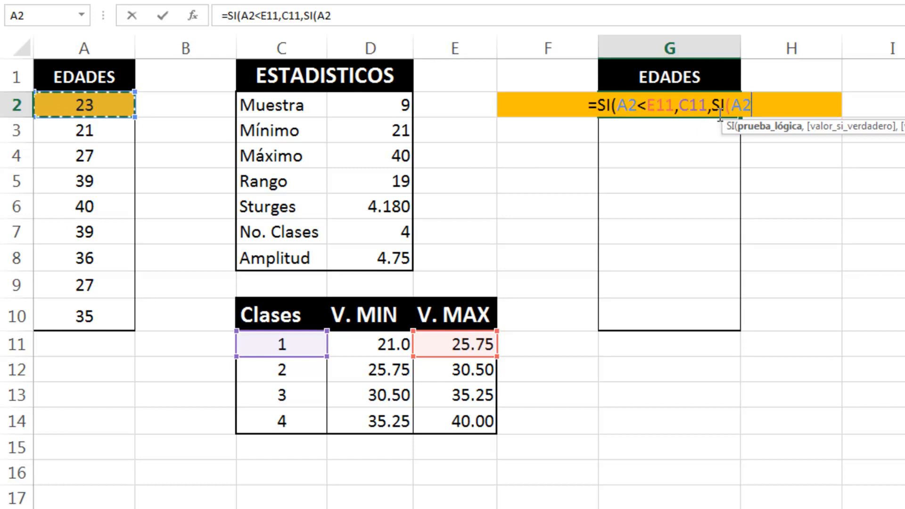
text(<)
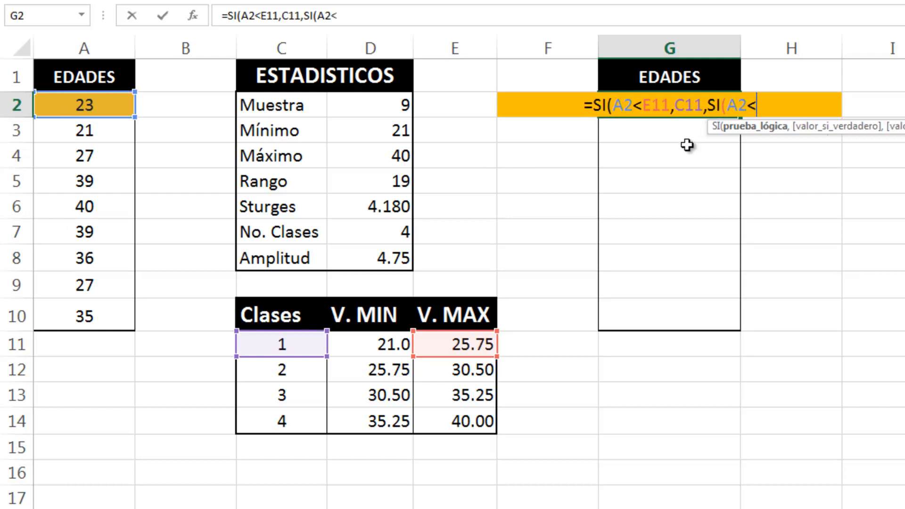
click(485, 371)
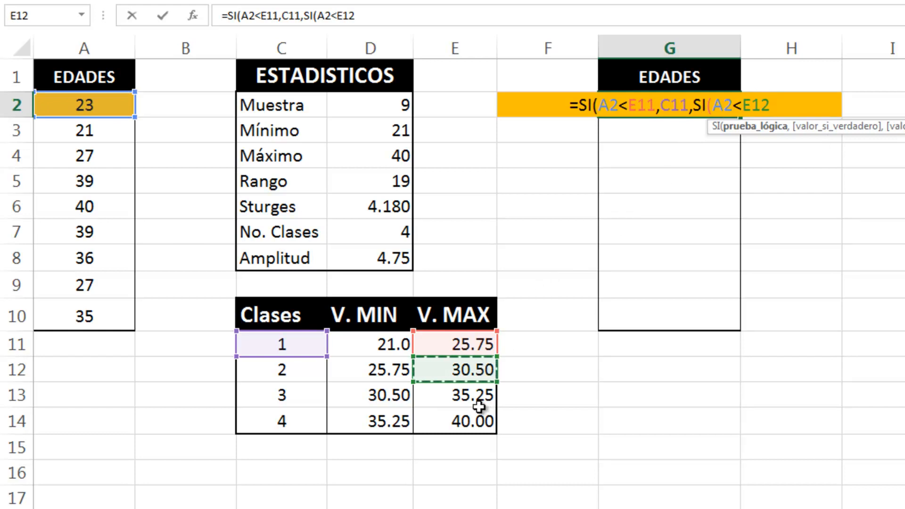
text(,)
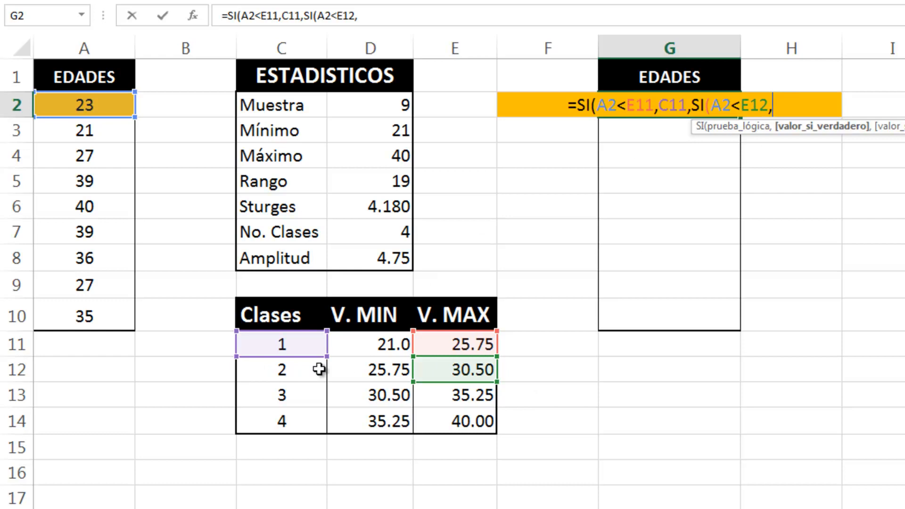
click(279, 370)
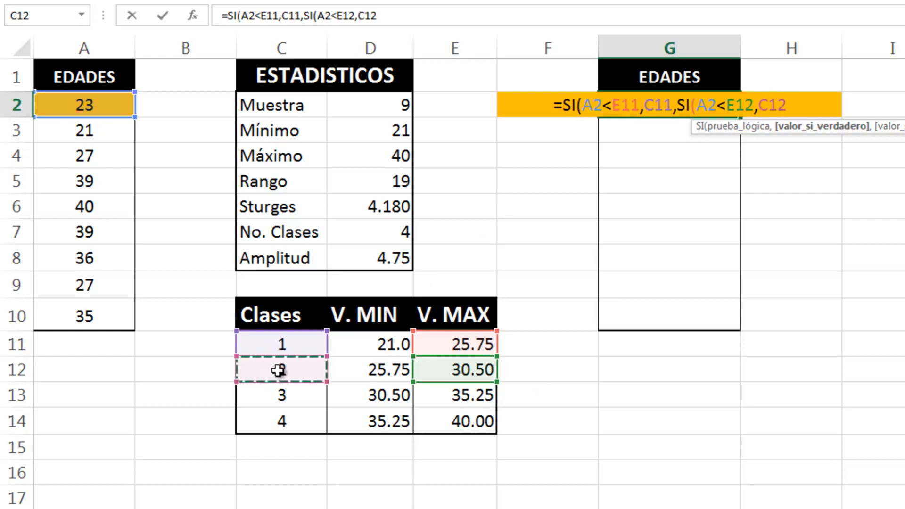
text(,)
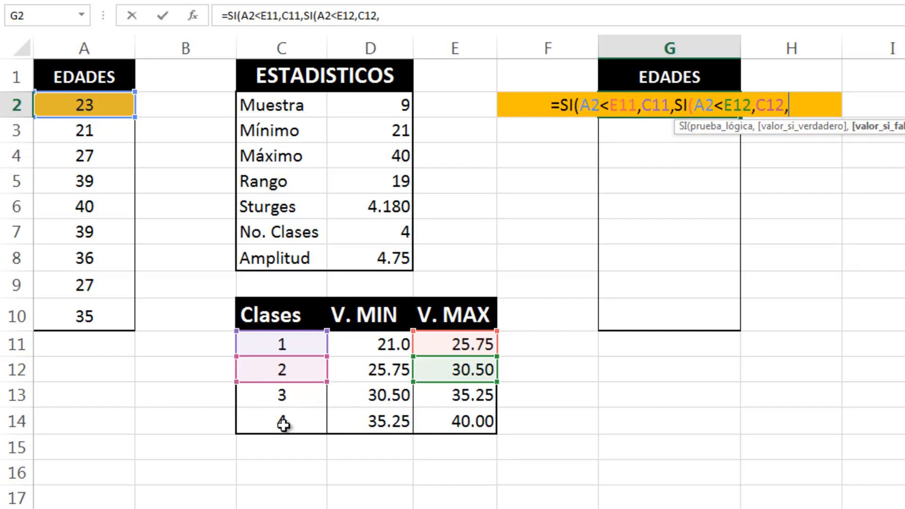
Nest a third SI in the G2 formula, returning C13 when A2 is below E13: SI(A2<E13,C13,.
text(SI)
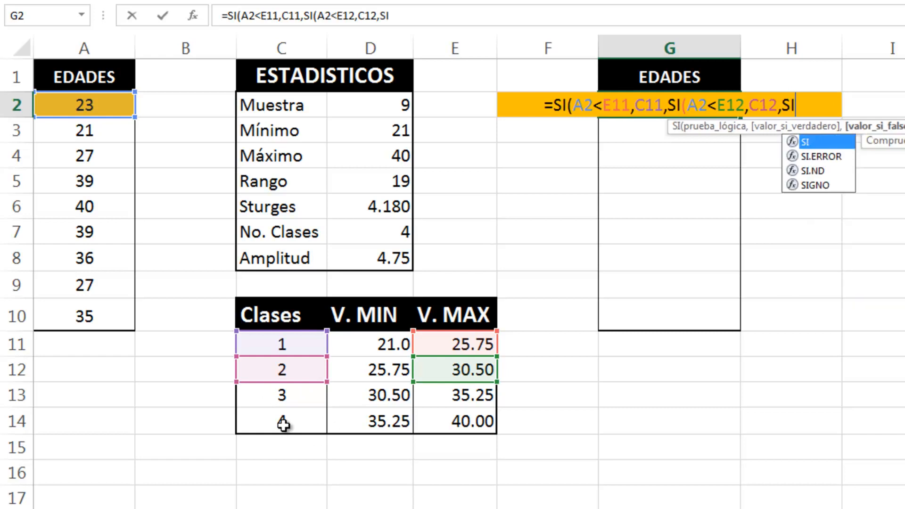
text(()
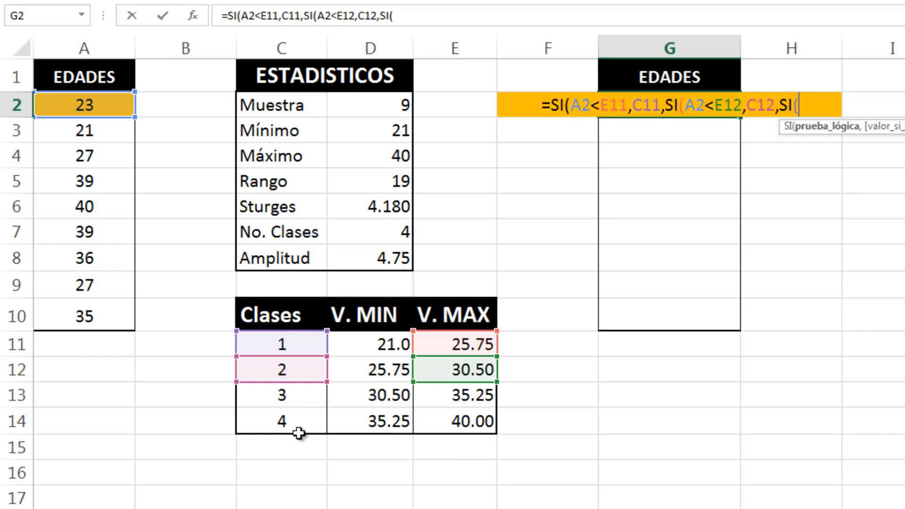
click(93, 104)
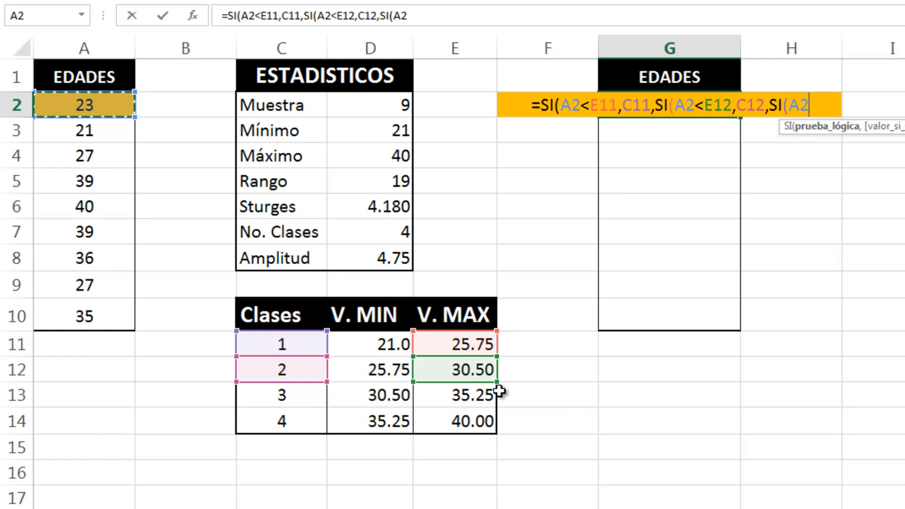
text(<)
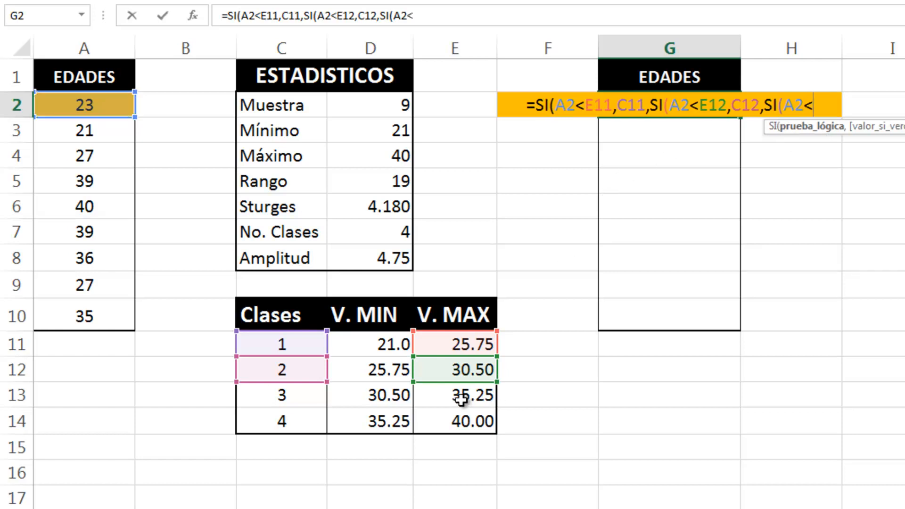
click(461, 400)
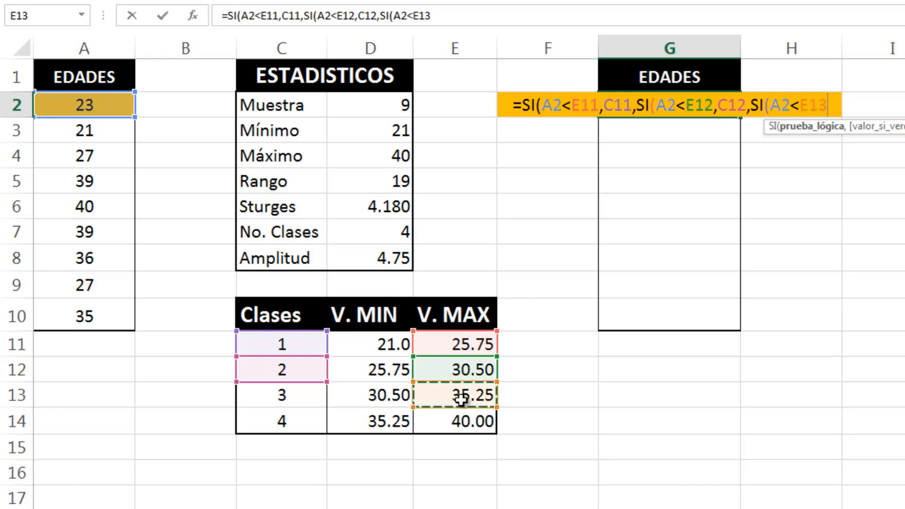
text(,)
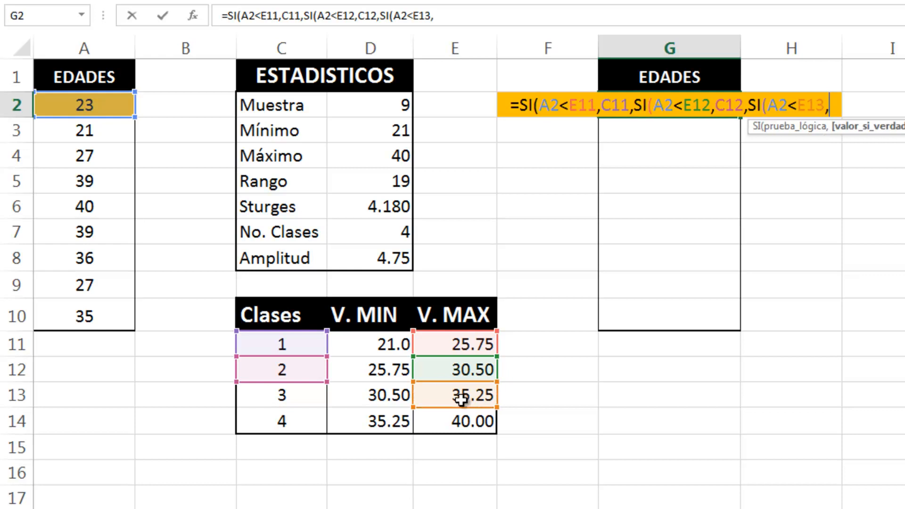
click(299, 400)
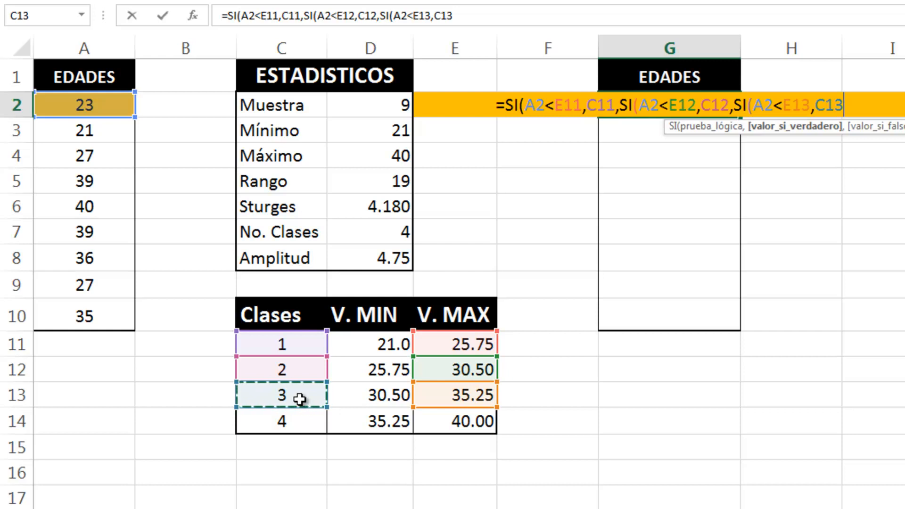
text(,)
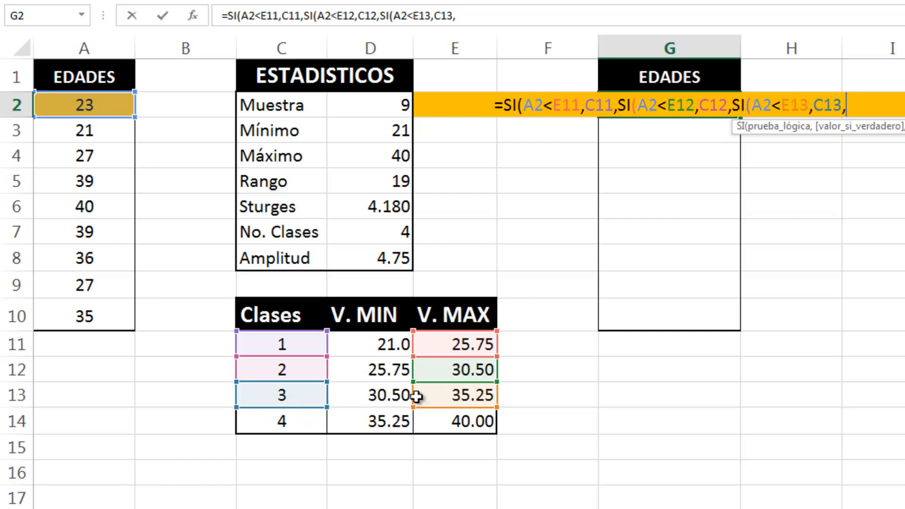
Use C14 as the last false value in the G2 formula, close all three SI functions and enter it.
click(302, 423)
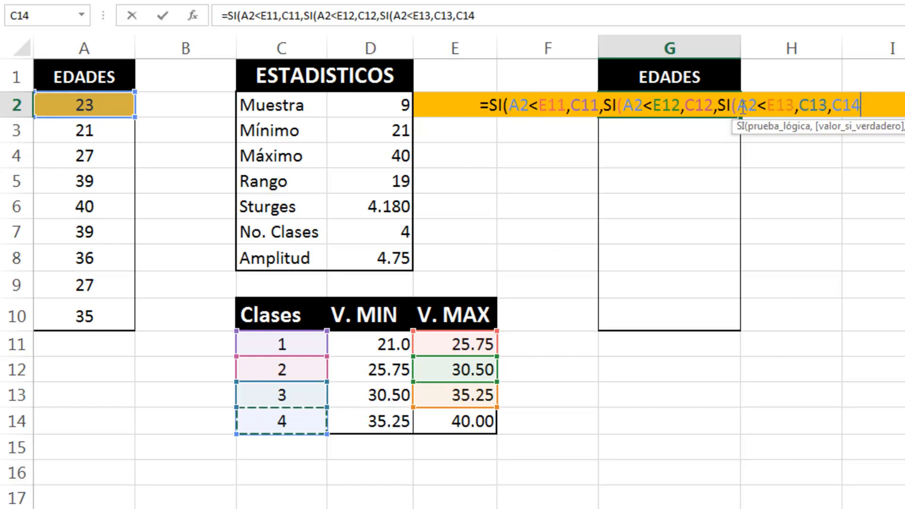
text())))
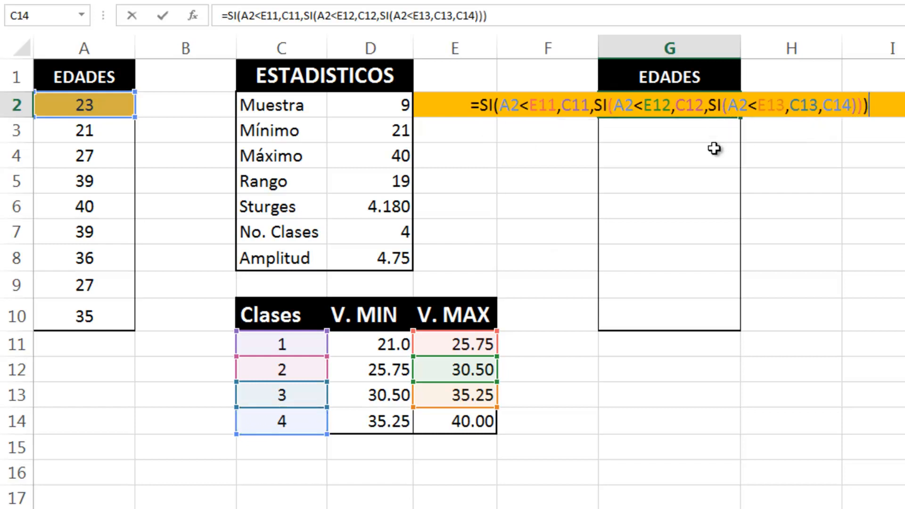
key(Return)
Fix the E11 and C11 references in the G2 formula as absolute, $E$11 and $C$11.
click(697, 107)
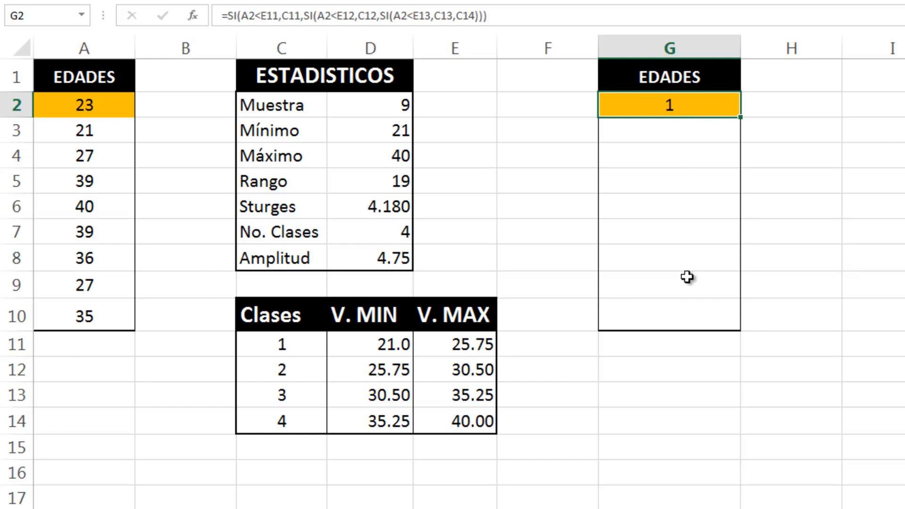
key(F2)
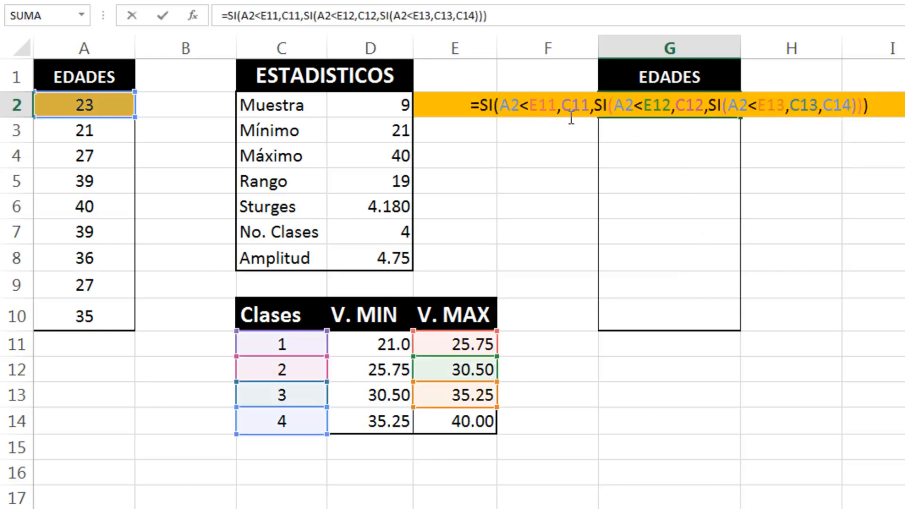
click(548, 110)
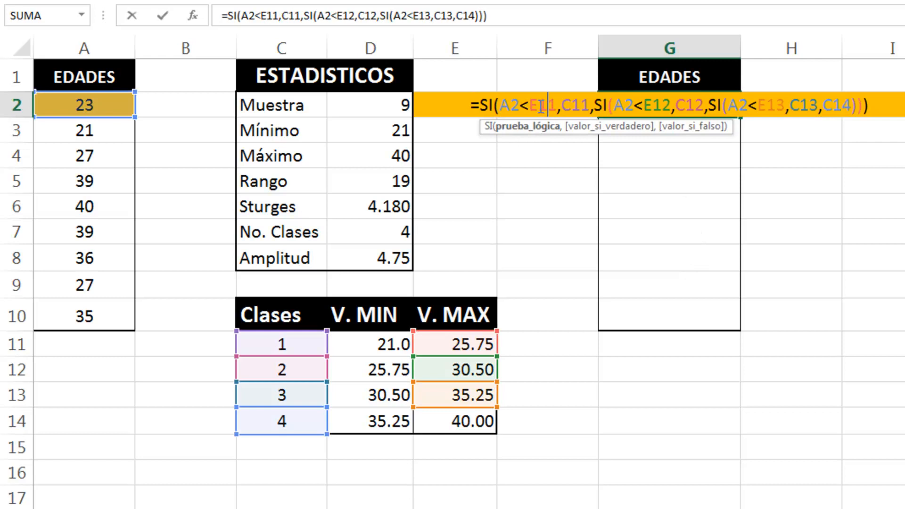
drag(543, 107, 578, 105)
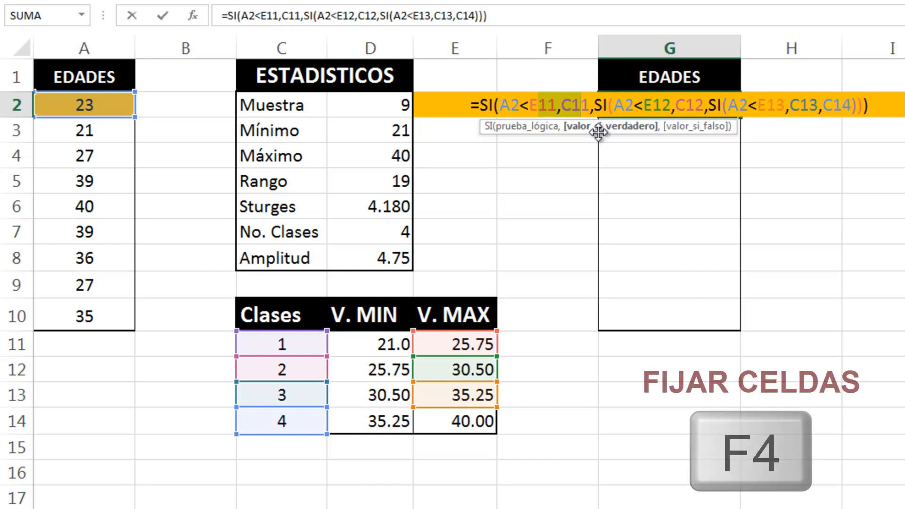
key(F4)
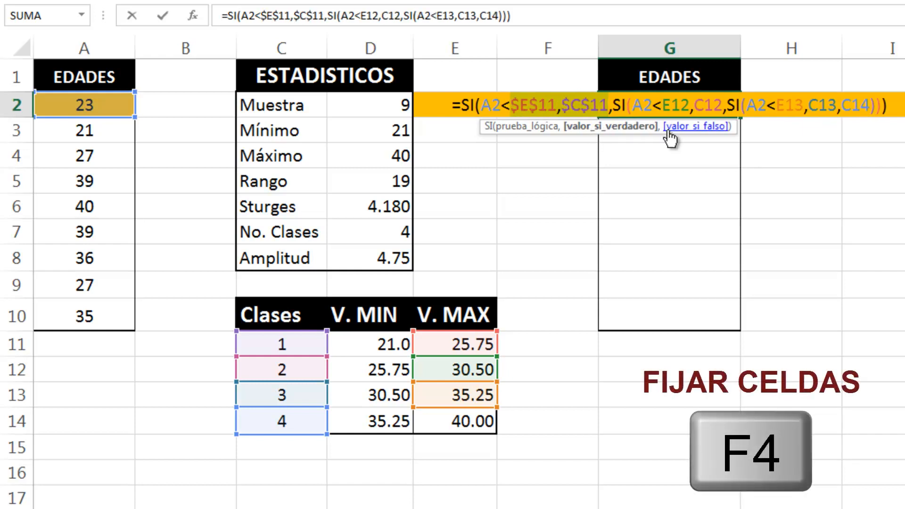
Make E12, C12, E13, C13 and C14 absolute references in the G2 formula and enter it.
drag(680, 104, 713, 105)
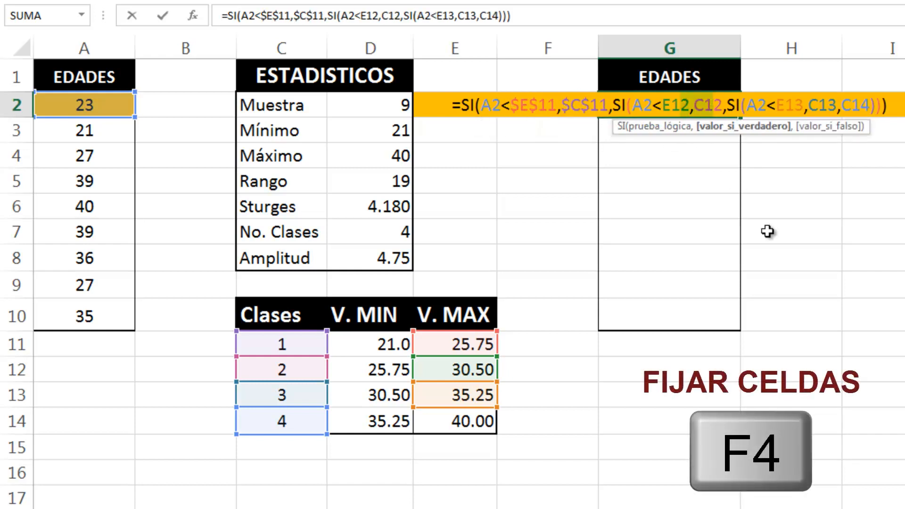
key(F4)
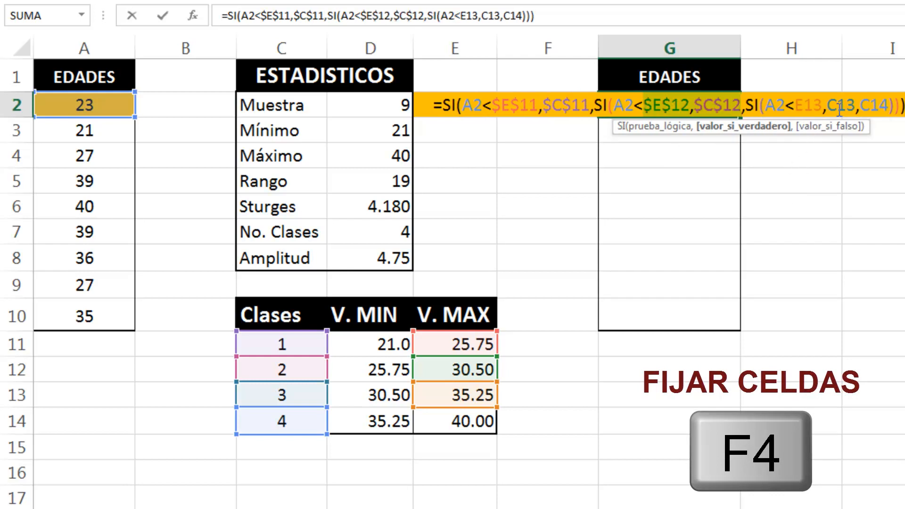
drag(813, 107, 888, 107)
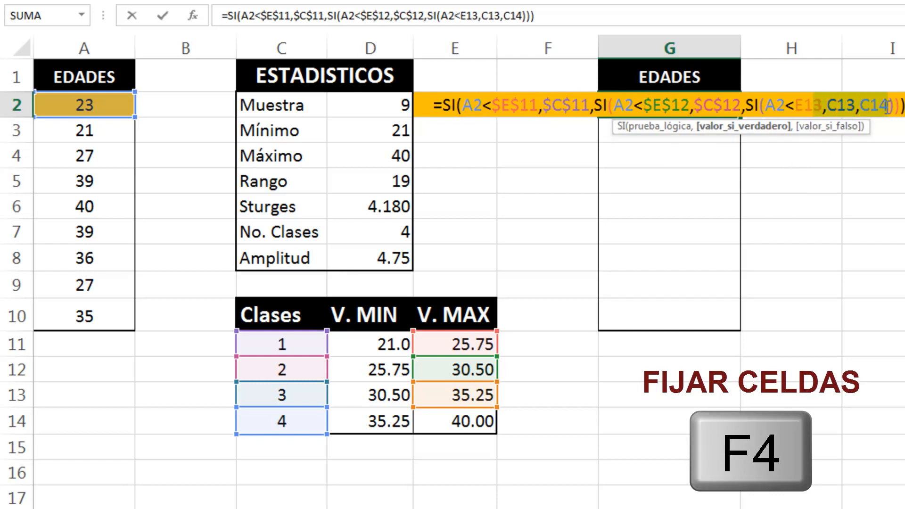
key(F4)
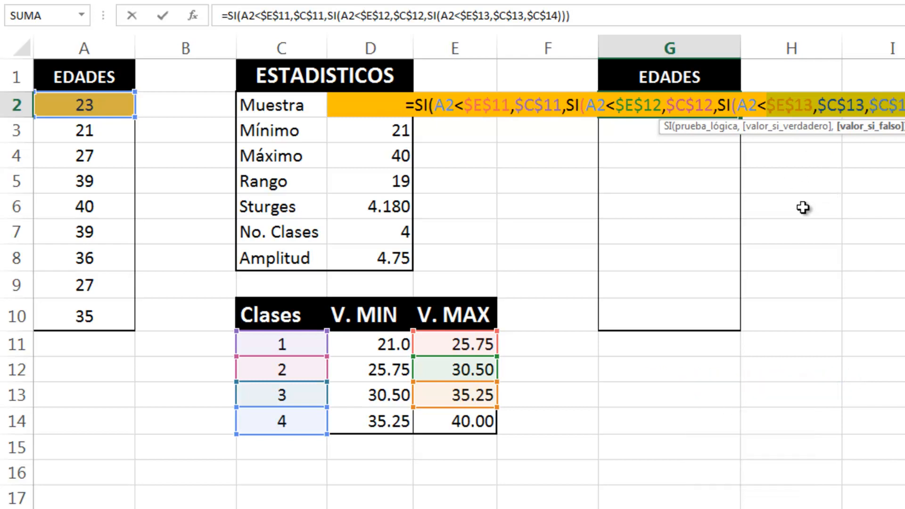
key(Return)
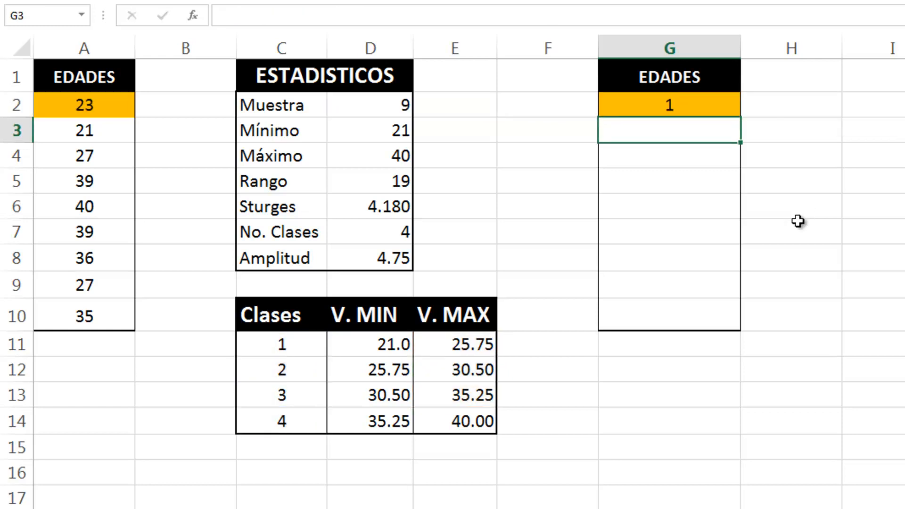
Copy the G2 formula and paste only the formula into G3:G10.
click(728, 250)
click(670, 113)
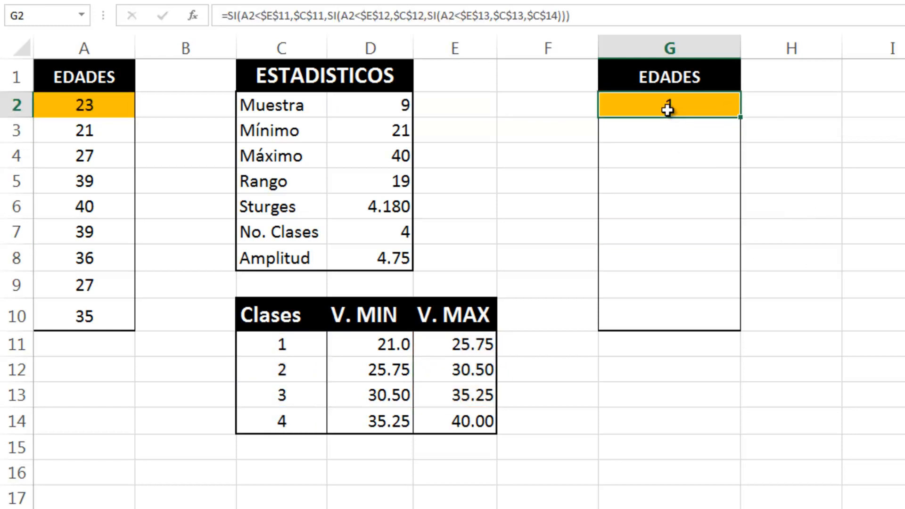
right_click(670, 113)
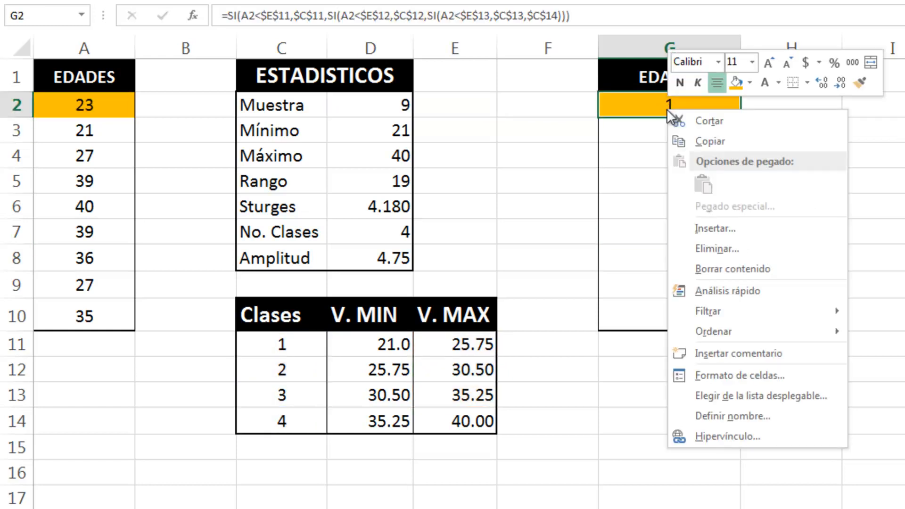
click(697, 138)
drag(670, 133, 648, 314)
right_click(649, 315)
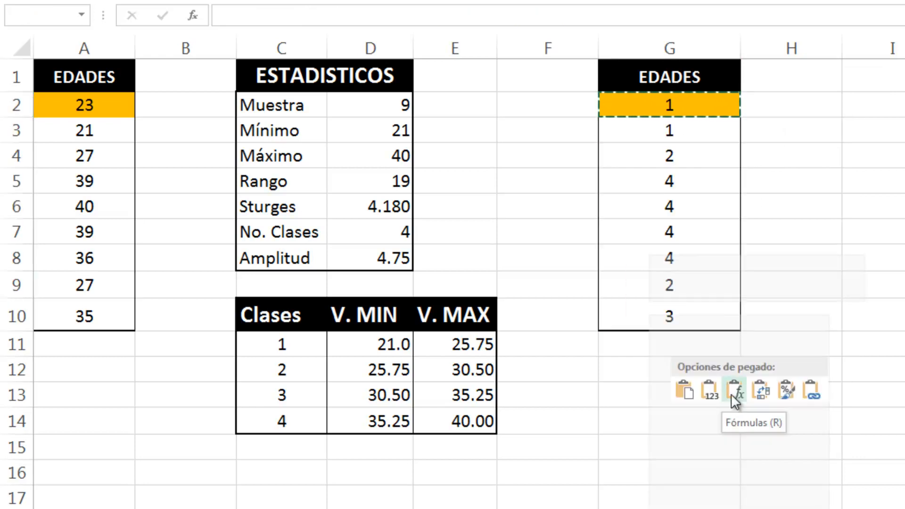
click(730, 394)
Check the class assigned in G3 against the age in A3 and the class 1 limits in D11 and E11.
click(722, 260)
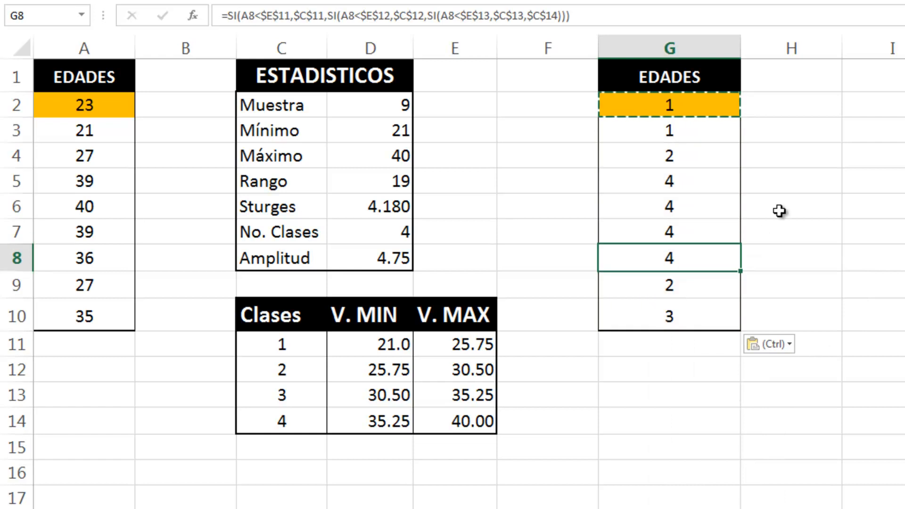
click(700, 171)
key(Up)
key(Up)
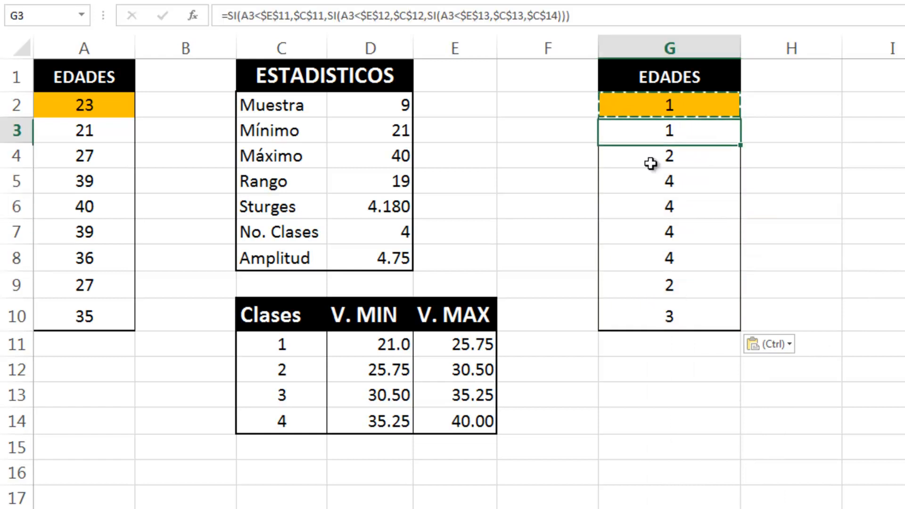
click(71, 131)
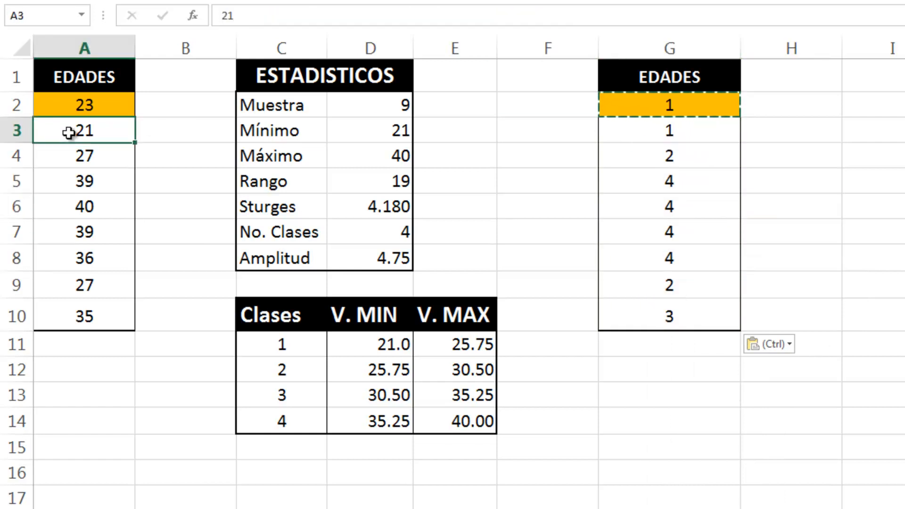
click(398, 346)
click(455, 344)
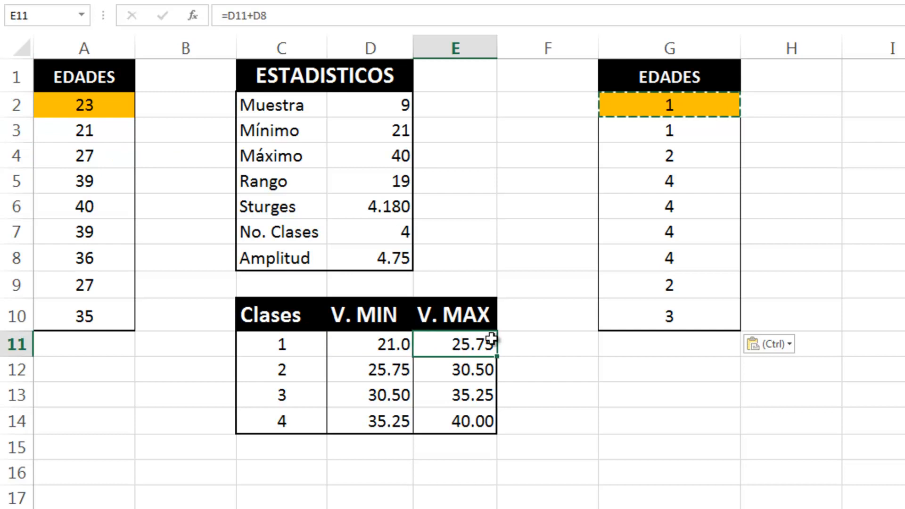
click(670, 136)
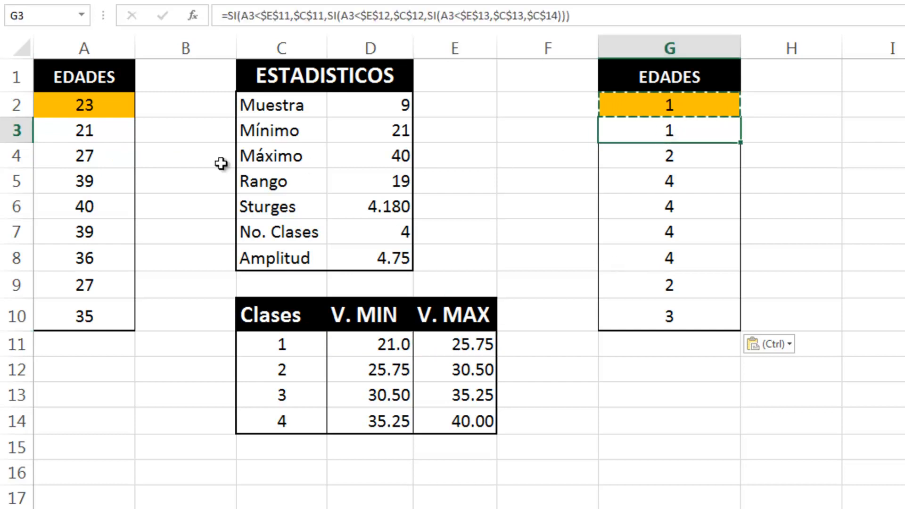
Compare the age in A4 with the class 2 limits and G4, and the ages in A5 and A7 with the class 4 maximum.
click(93, 160)
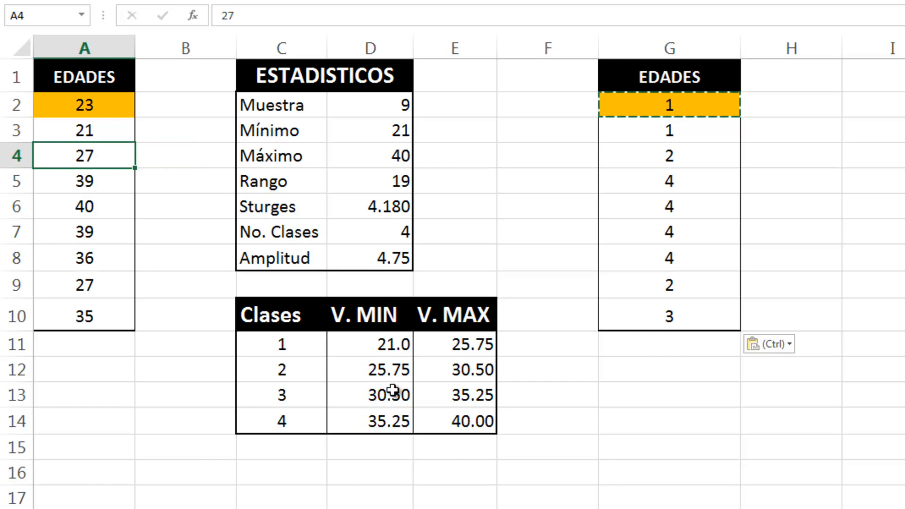
click(389, 373)
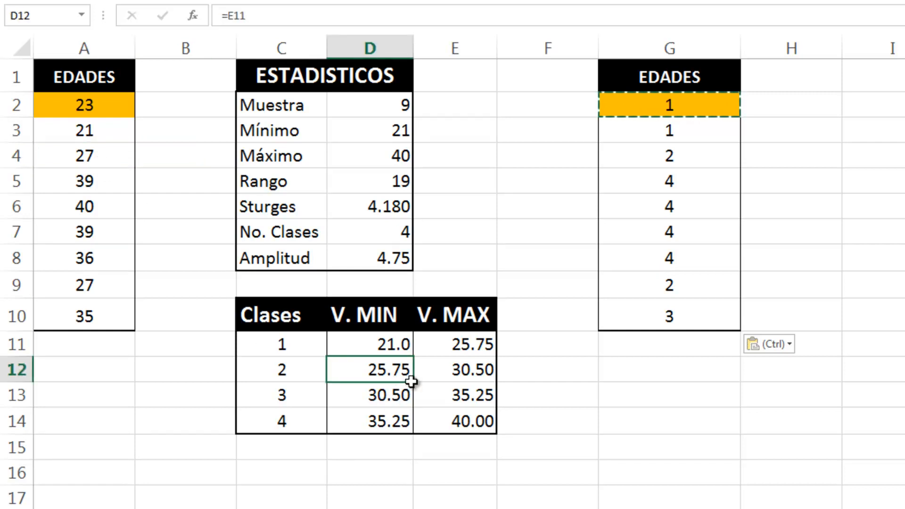
click(448, 375)
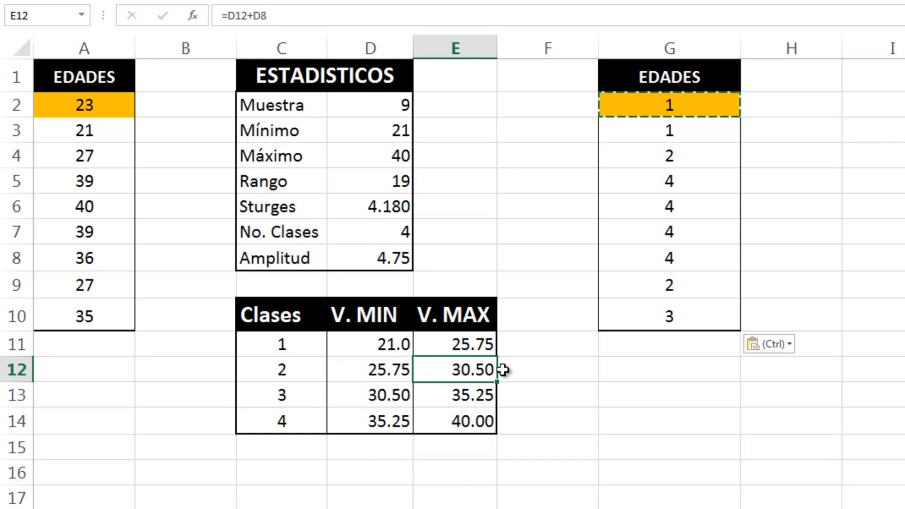
click(668, 156)
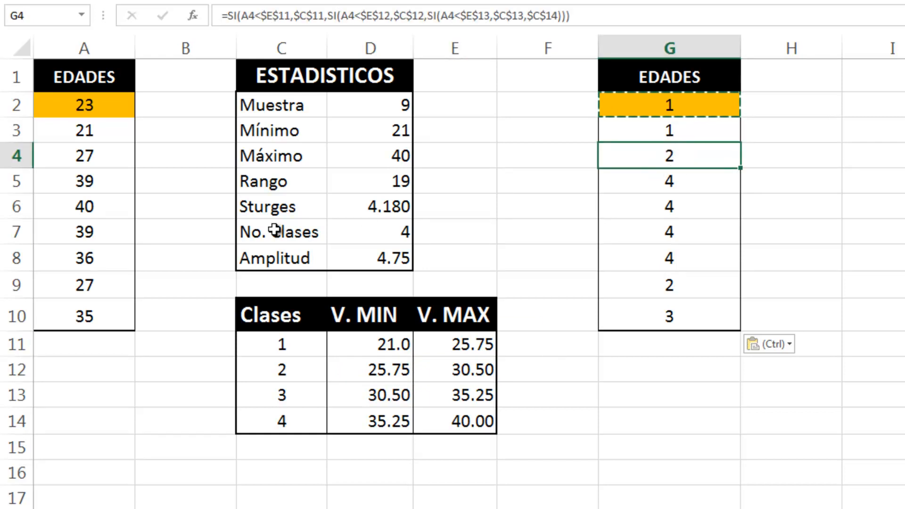
click(102, 187)
click(105, 231)
click(445, 420)
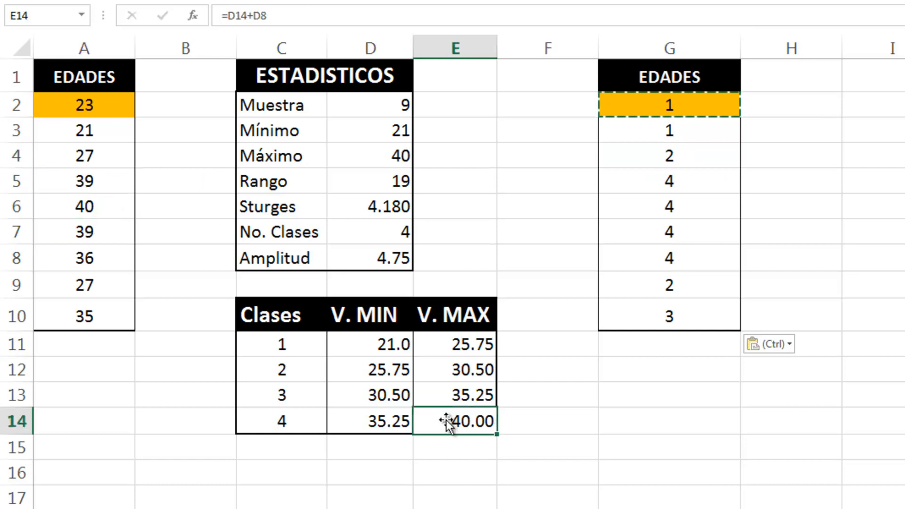
Replace the first class label in C11 with the text "Entre 21 y 25.75".
click(278, 349)
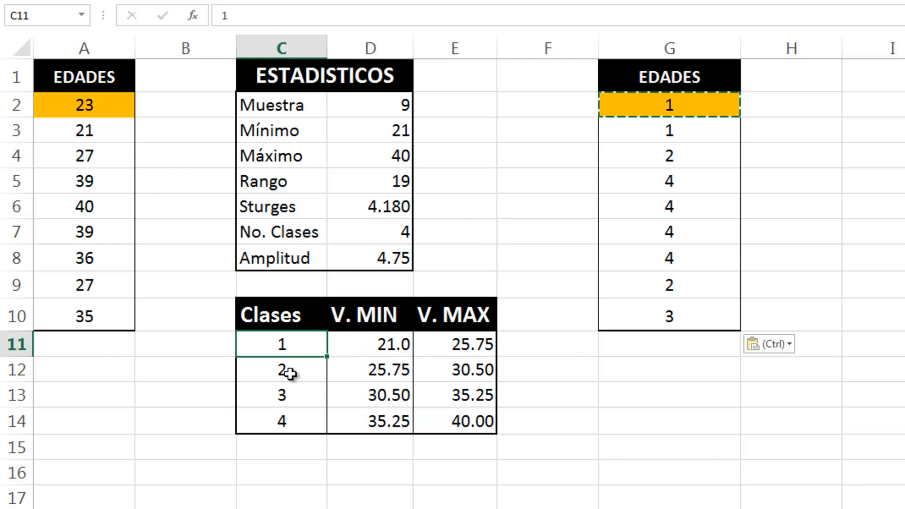
text(eNT)
key(BackSpace)
key(BackSpace)
text(Entre)
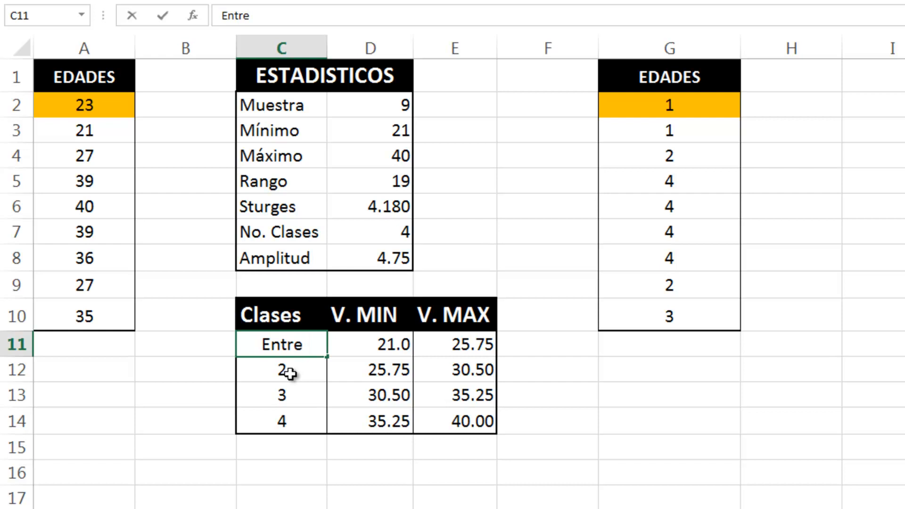
text( 21)
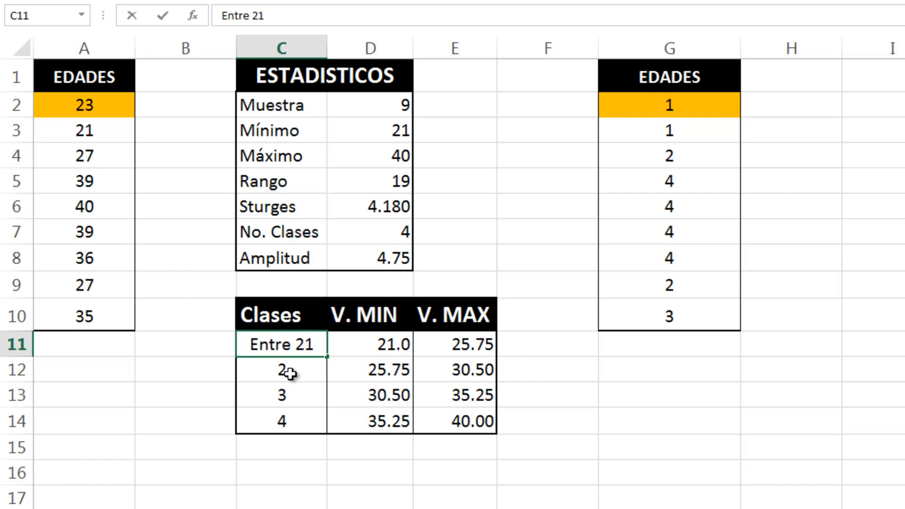
text( a)
key(BackSpace)
text(y 25.)
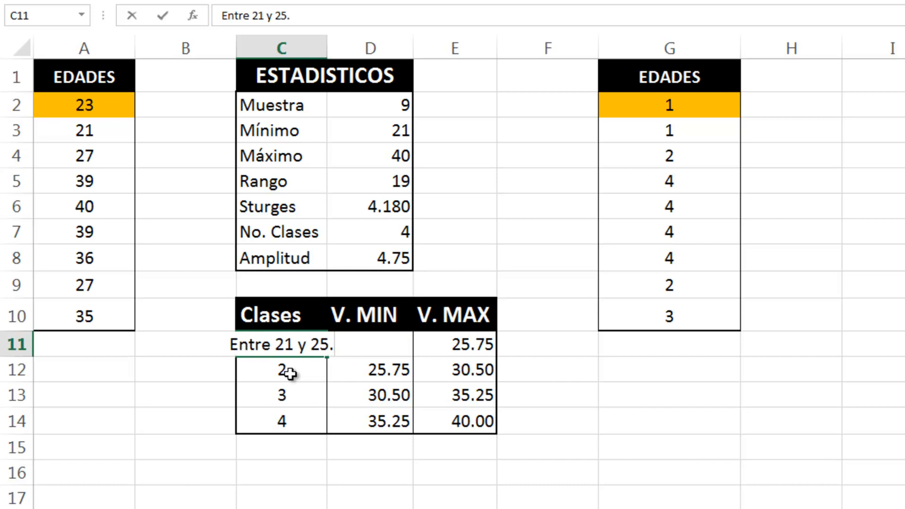
text(75)
key(Return)
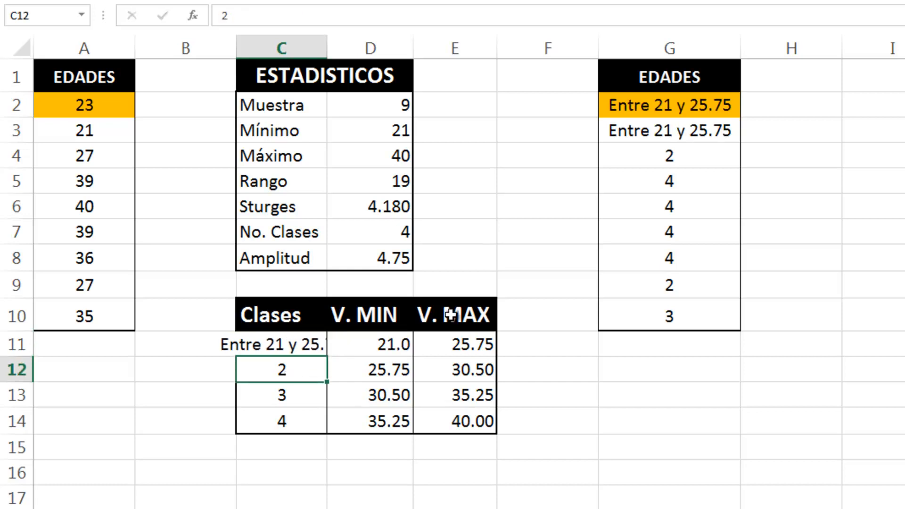
Widen column C so the whole class label in C11 fits.
click(632, 105)
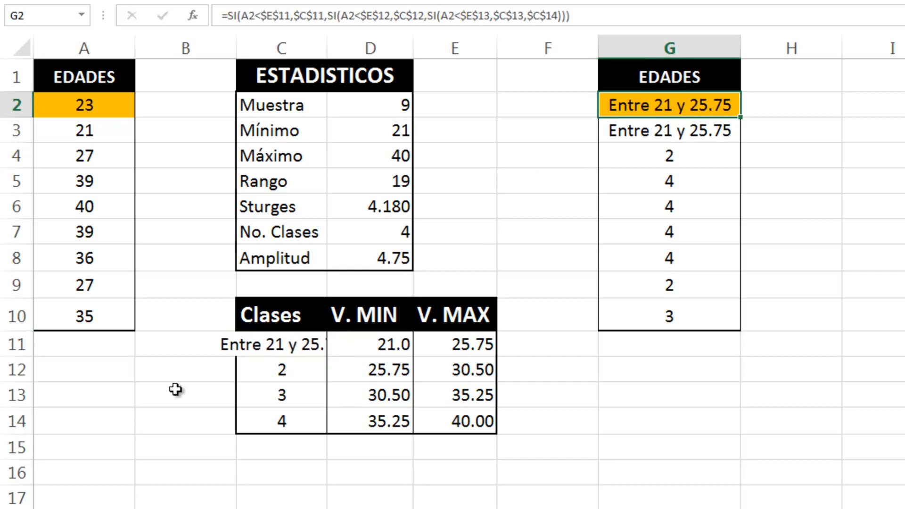
click(281, 346)
drag(327, 41, 368, 45)
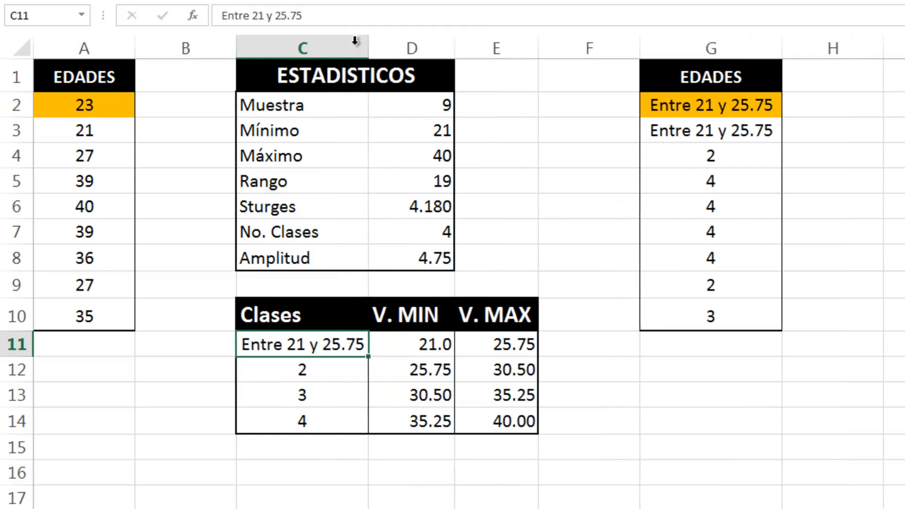
Review the classification formula in G2 and the class labels in C11 through C14.
click(697, 108)
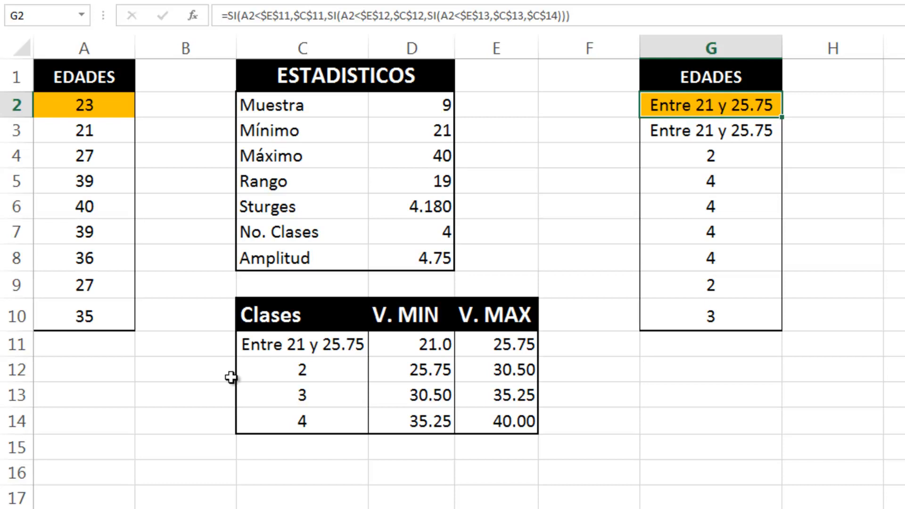
click(313, 346)
click(306, 370)
click(303, 394)
click(305, 421)
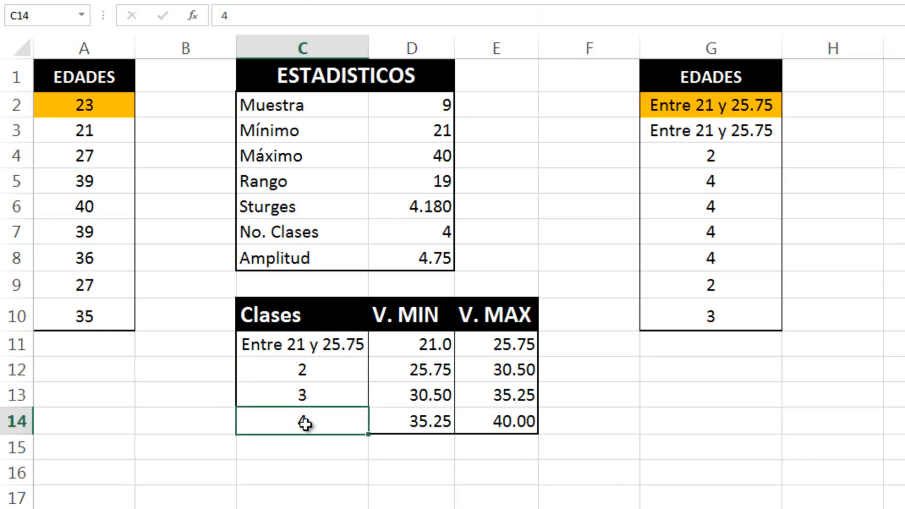